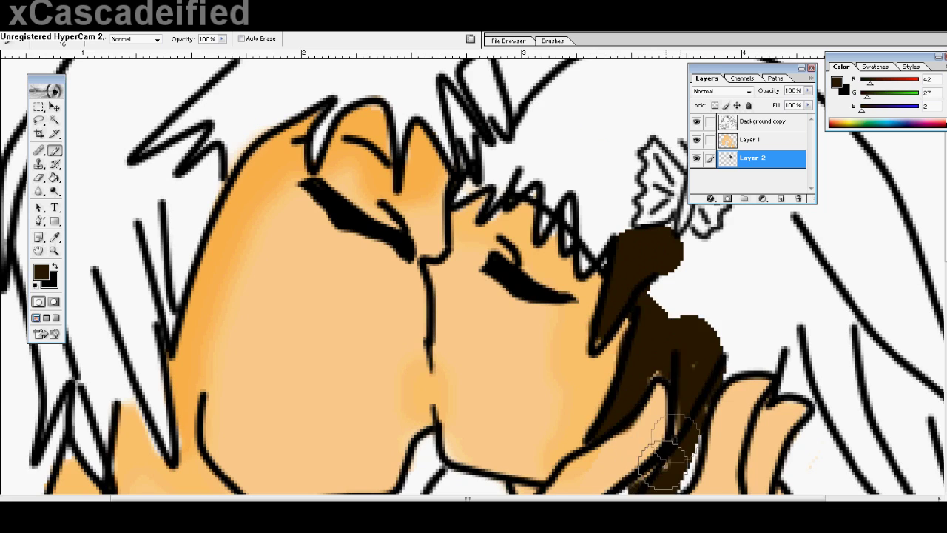
Paint the girl's hair dark brown with the Pencil tool on Layer 2
{"action": "mouse_move", "coordinate": [570, 266]}
{"action": "left_mouse_down"}
{"action": "mouse_move", "coordinate": [613, 276]}
{"action": "mouse_move", "coordinate": [630, 319]}
{"action": "mouse_move", "coordinate": [696, 354]}
{"action": "mouse_move", "coordinate": [727, 432]}
{"action": "mouse_move", "coordinate": [665, 428]}
{"action": "mouse_move", "coordinate": [666, 357]}
{"action": "mouse_move", "coordinate": [688, 413]}
{"action": "mouse_move", "coordinate": [705, 370]}
{"action": "mouse_move", "coordinate": [716, 282]}
{"action": "mouse_move", "coordinate": [627, 218]}
{"action": "mouse_move", "coordinate": [680, 341]}
{"action": "mouse_move", "coordinate": [631, 275]}
{"action": "mouse_move", "coordinate": [676, 320]}
{"action": "mouse_move", "coordinate": [689, 282]}
{"action": "left_mouse_up"}
{"action": "mouse_move", "coordinate": [602, 213]}
{"action": "left_mouse_down"}
{"action": "mouse_move", "coordinate": [503, 166]}
{"action": "mouse_move", "coordinate": [477, 137]}
{"action": "mouse_move", "coordinate": [522, 106]}
{"action": "mouse_move", "coordinate": [592, 111]}
{"action": "mouse_move", "coordinate": [638, 151]}
{"action": "mouse_move", "coordinate": [683, 239]}
{"action": "mouse_move", "coordinate": [540, 118]}
{"action": "mouse_move", "coordinate": [533, 144]}
{"action": "mouse_move", "coordinate": [573, 134]}
{"action": "mouse_move", "coordinate": [585, 159]}
{"action": "mouse_move", "coordinate": [577, 213]}
{"action": "mouse_move", "coordinate": [636, 228]}
{"action": "left_mouse_up"}
Erase the brown overspill outside the girl's hair outline on Layer 2 and move the Layers palette off the artwork
{"action": "left_click", "coordinate": [753, 140]}
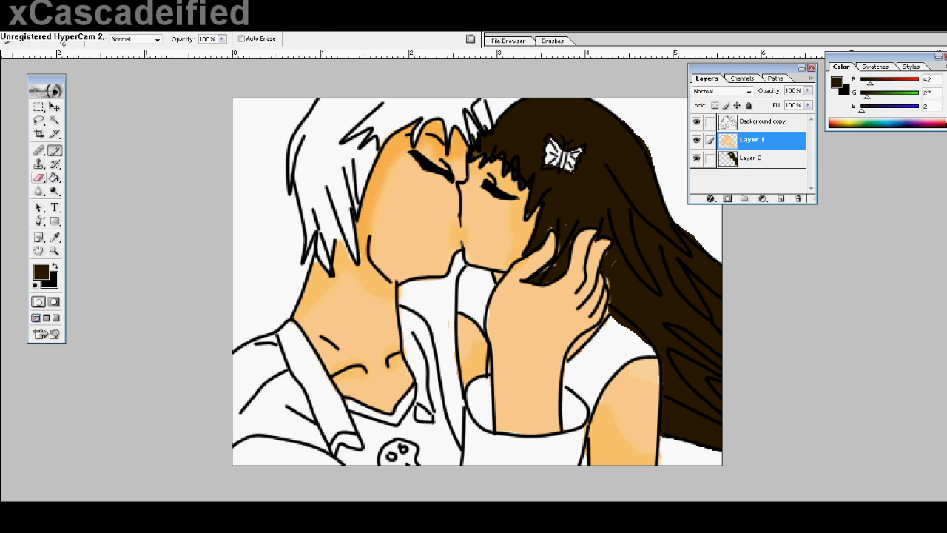
{"action": "left_click", "coordinate": [39, 177]}
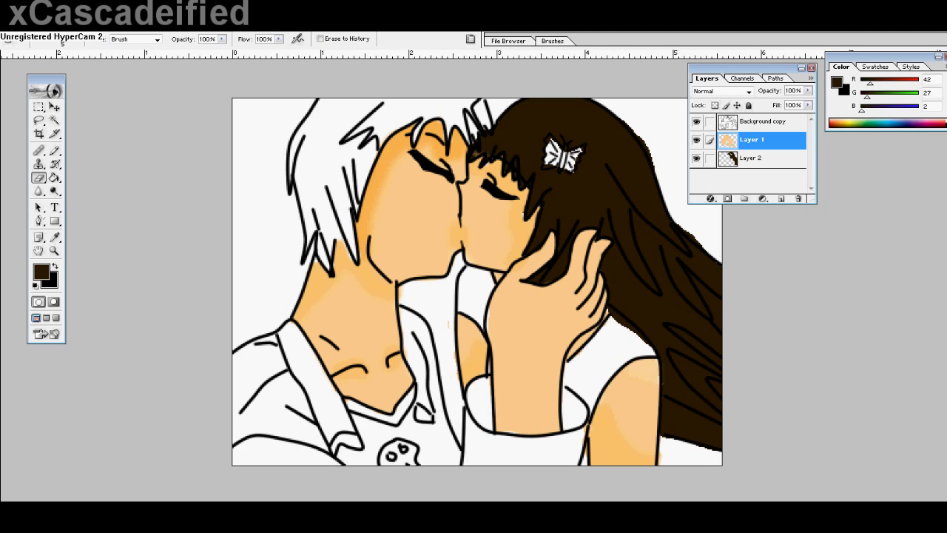
{"action": "key", "text": "alt+bracketleft"}
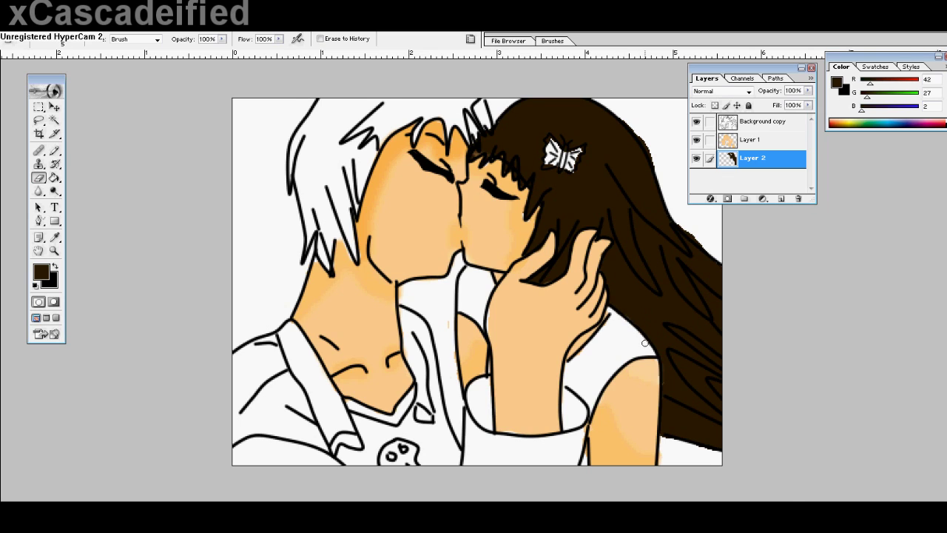
{"action": "key", "text": "ctrl+plus"}
{"action": "scroll", "coordinate": [777, 248], "scroll_direction": "up", "scroll_amount": 1}
{"action": "left_click_drag", "start_coordinate": [762, 67], "coordinate": [884, 205]}
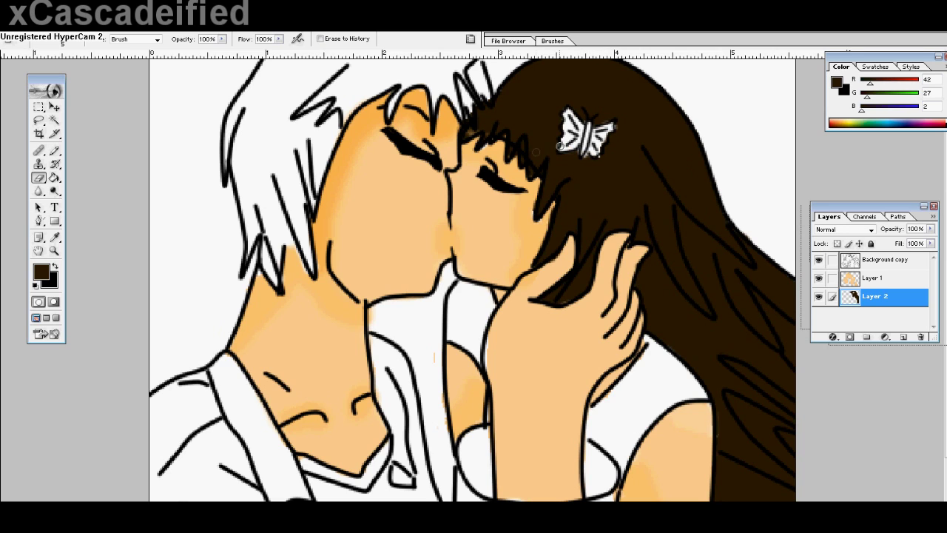
Fill the small unpainted gaps around the butterfly hair clip with a 3 px pencil
{"action": "key", "text": "ctrl+minus"}
{"action": "key", "text": "ctrl+minus"}
{"action": "key", "text": "ctrl+minus"}
{"action": "key", "text": "ctrl+plus"}
{"action": "key", "text": "ctrl+plus"}
{"action": "key", "text": "ctrl+plus"}
{"action": "key", "text": "ctrl+plus"}
{"action": "key", "text": "b"}
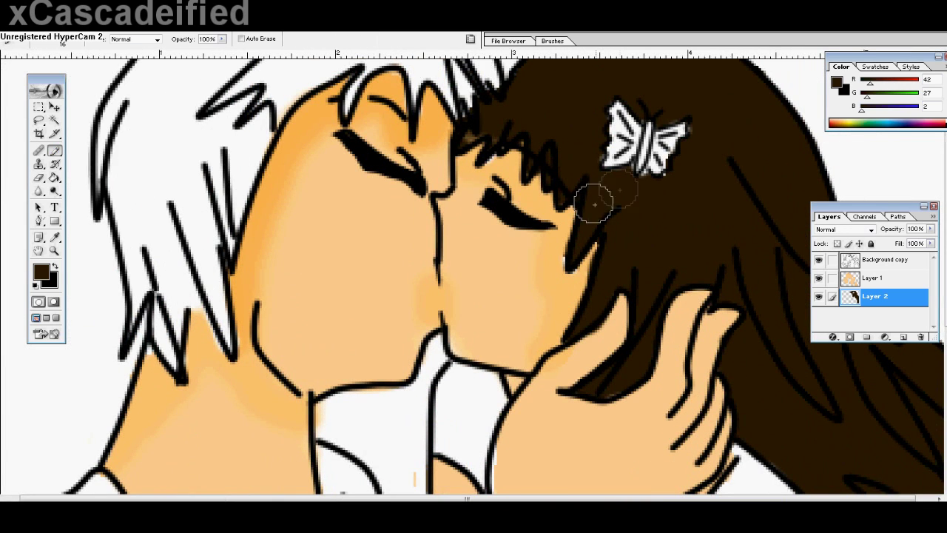
{"action": "left_click", "coordinate": [74, 40]}
{"action": "left_click_drag", "start_coordinate": [10, 77], "coordinate": [5, 77]}
{"action": "left_click", "coordinate": [644, 175]}
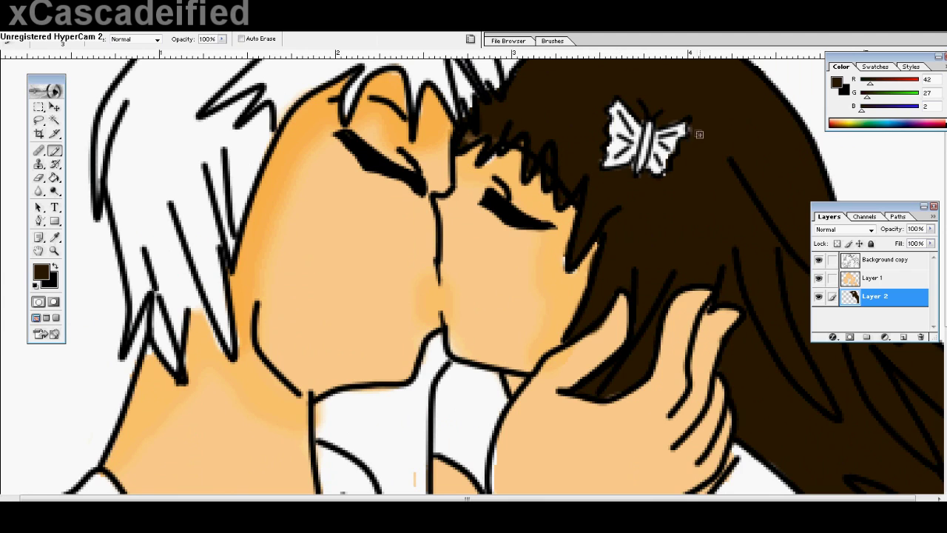
Set the foreground colour to R 65, G 42, B 3 and draw lighter brown strands through the girl's hair
{"action": "scroll", "coordinate": [699, 135], "scroll_direction": "up", "scroll_amount": 3}
{"action": "left_click", "coordinate": [42, 272]}
{"action": "left_click", "coordinate": [479, 317]}
{"action": "left_click_drag", "start_coordinate": [479, 318], "coordinate": [479, 309]}
{"action": "left_click", "coordinate": [594, 185]}
{"action": "mouse_move", "coordinate": [753, 278]}
{"action": "left_mouse_down"}
{"action": "mouse_move", "coordinate": [754, 322]}
{"action": "mouse_move", "coordinate": [819, 430]}
{"action": "left_mouse_up"}
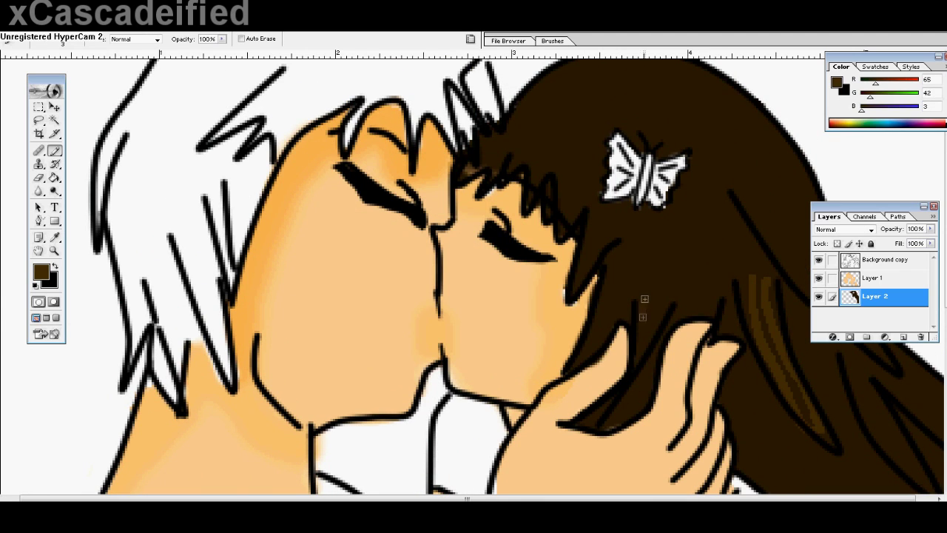
{"action": "key", "text": "ctrl+minus"}
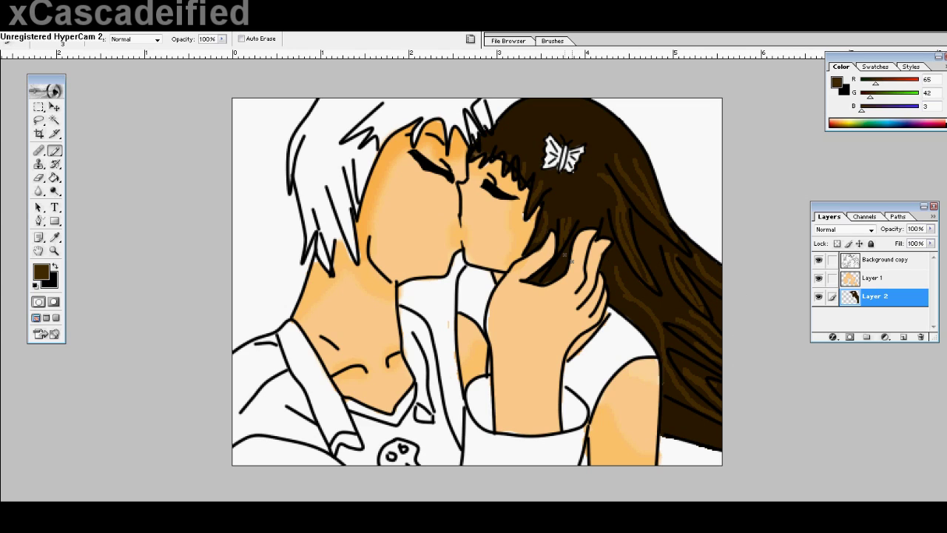
Blur the lighter brown strands into the girl's hair, using a Blur brush enlarged to 131 px
{"action": "key", "text": "r"}
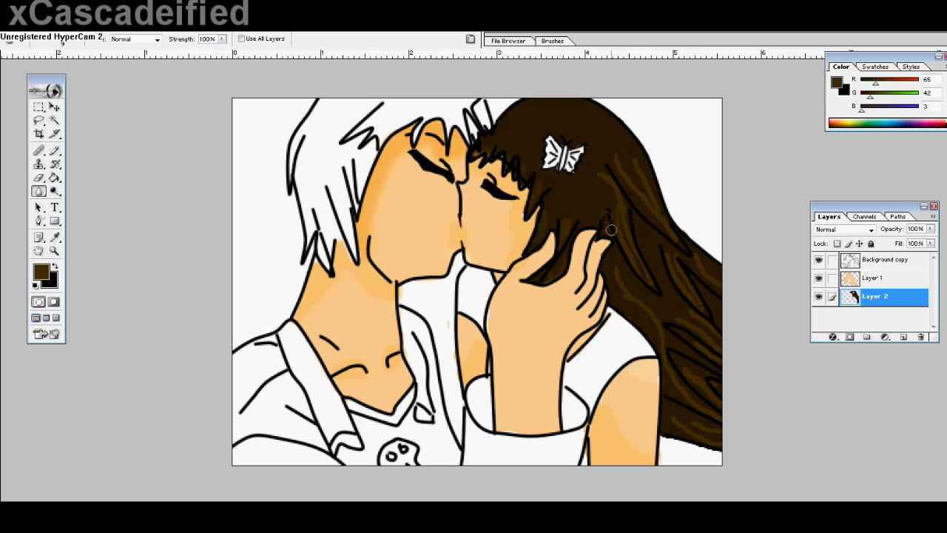
{"action": "key", "text": "ctrl+z"}
{"action": "left_click", "coordinate": [74, 39]}
{"action": "left_click", "coordinate": [60, 151]}
{"action": "left_click", "coordinate": [471, 158]}
{"action": "left_click", "coordinate": [75, 40]}
{"action": "left_click", "coordinate": [46, 71]}
{"action": "mouse_move", "coordinate": [618, 210]}
{"action": "left_mouse_down"}
{"action": "mouse_move", "coordinate": [715, 385]}
{"action": "mouse_move", "coordinate": [652, 251]}
{"action": "mouse_move", "coordinate": [666, 163]}
{"action": "left_mouse_up"}
{"action": "key", "text": "b"}
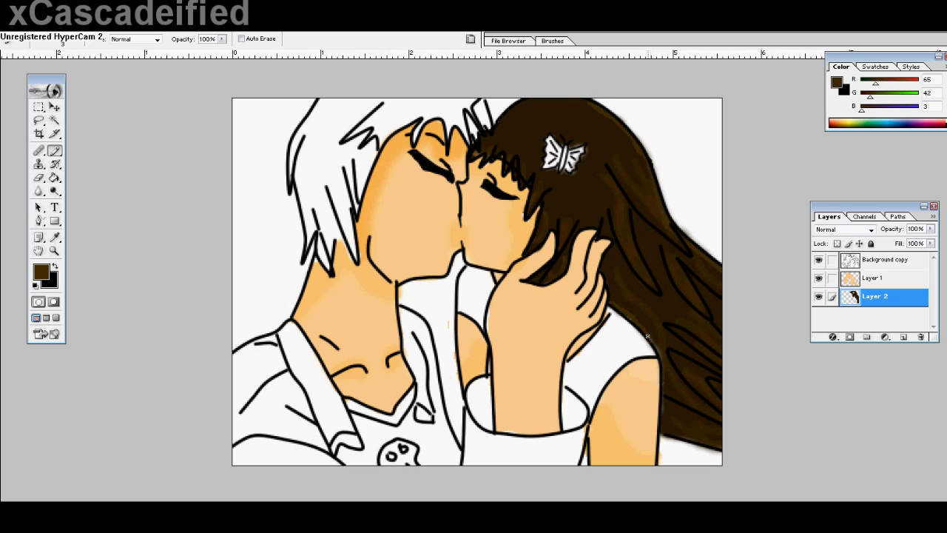
{"action": "key", "text": "r"}
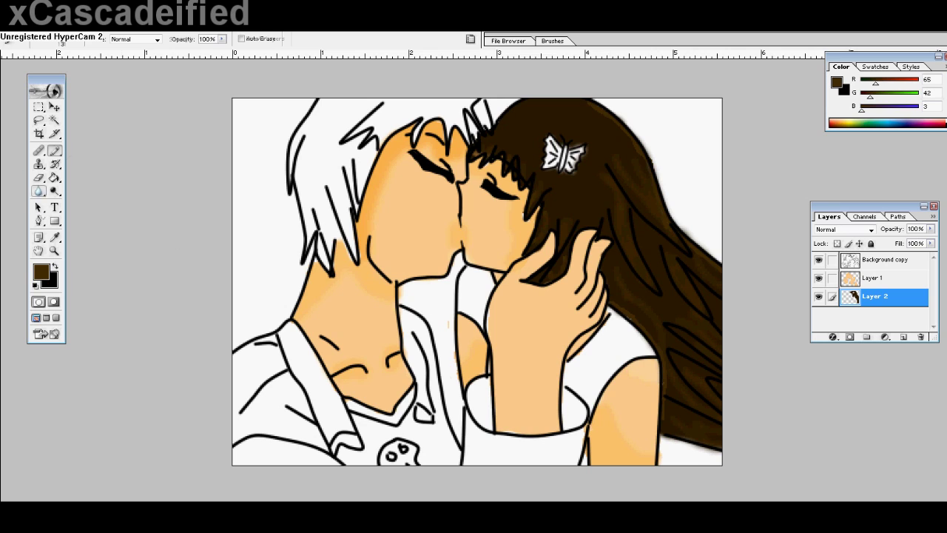
{"action": "key", "text": "ctrl+minus"}
{"action": "key", "text": "ctrl+minus"}
{"action": "key", "text": "ctrl+minus"}
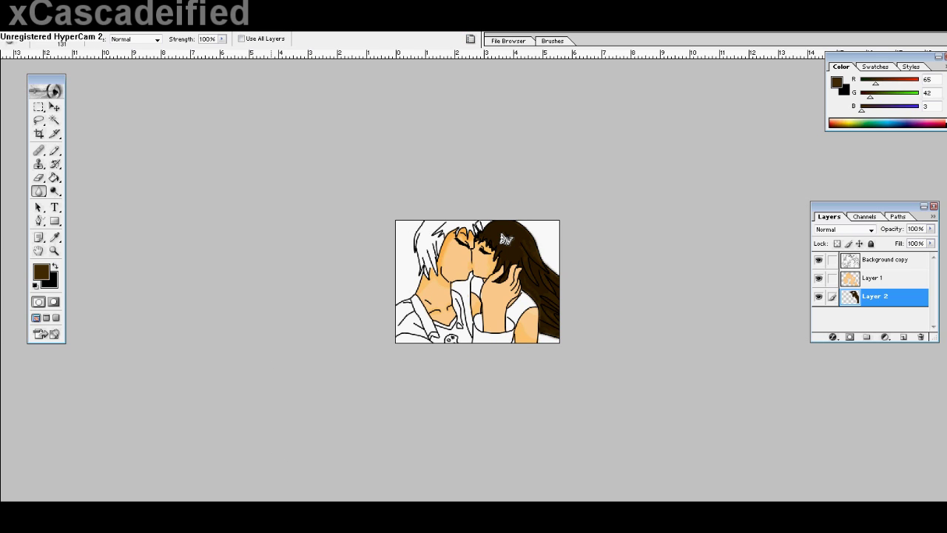
Set the foreground colour to R 200, G 184, B 0 and draw yellow highlight strands over the girl's crown, fringe and long hair
{"action": "scroll", "coordinate": [411, 320], "scroll_direction": "up", "scroll_amount": 7}
{"action": "scroll", "coordinate": [411, 307], "scroll_direction": "up", "scroll_amount": 3}
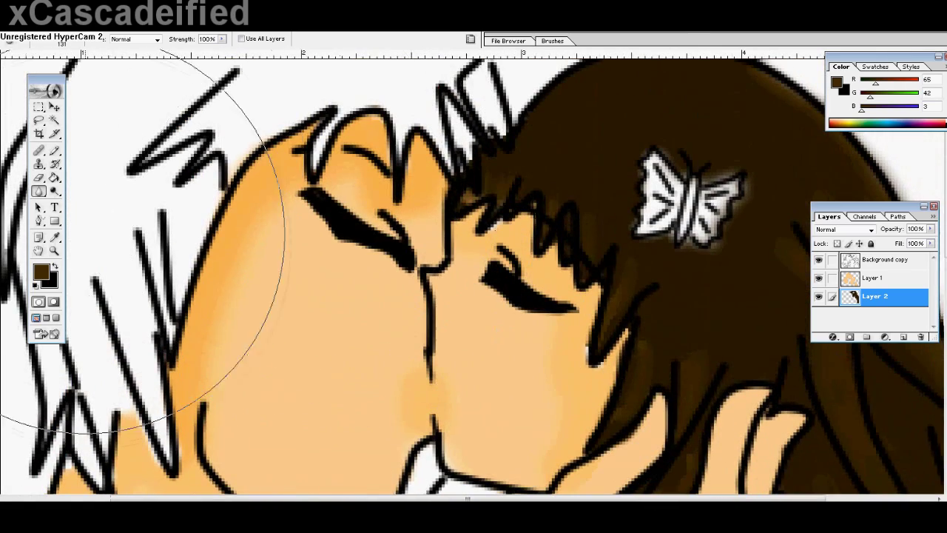
{"action": "left_click", "coordinate": [40, 272]}
{"action": "left_click_drag", "start_coordinate": [482, 255], "coordinate": [486, 226]}
{"action": "left_click", "coordinate": [594, 185]}
{"action": "scroll", "coordinate": [599, 227], "scroll_direction": "down", "scroll_amount": 4}
{"action": "key", "text": "b"}
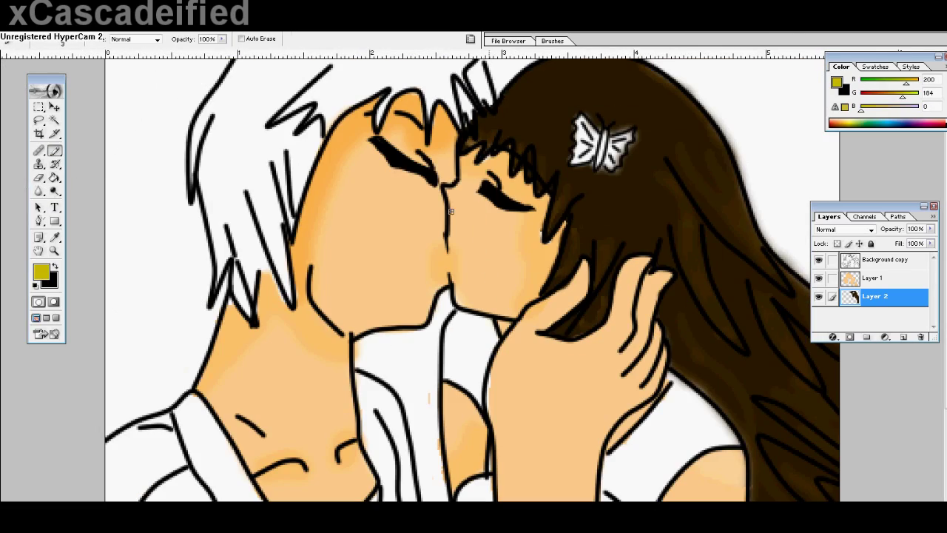
{"action": "left_click_drag", "start_coordinate": [638, 195], "coordinate": [655, 247]}
{"action": "left_click_drag", "start_coordinate": [598, 190], "coordinate": [648, 249]}
{"action": "mouse_move", "coordinate": [633, 99]}
{"action": "left_mouse_down"}
{"action": "mouse_move", "coordinate": [702, 173]}
{"action": "mouse_move", "coordinate": [733, 222]}
{"action": "left_mouse_up"}
{"action": "left_click_drag", "start_coordinate": [591, 73], "coordinate": [513, 116]}
{"action": "left_click_drag", "start_coordinate": [575, 89], "coordinate": [554, 137]}
{"action": "left_click_drag", "start_coordinate": [687, 310], "coordinate": [813, 451]}
{"action": "left_click_drag", "start_coordinate": [729, 273], "coordinate": [832, 435]}
{"action": "left_click_drag", "start_coordinate": [768, 297], "coordinate": [838, 369]}
{"action": "scroll", "coordinate": [799, 370], "scroll_direction": "down", "scroll_amount": 3}
{"action": "left_click_drag", "start_coordinate": [754, 371], "coordinate": [839, 458]}
{"action": "left_click_drag", "start_coordinate": [784, 390], "coordinate": [822, 437]}
{"action": "scroll", "coordinate": [739, 370], "scroll_direction": "up", "scroll_amount": 3}
{"action": "left_click_drag", "start_coordinate": [611, 205], "coordinate": [585, 285]}
{"action": "left_click_drag", "start_coordinate": [593, 180], "coordinate": [583, 210]}
{"action": "left_click_drag", "start_coordinate": [560, 133], "coordinate": [559, 149]}
{"action": "left_click_drag", "start_coordinate": [552, 123], "coordinate": [546, 138]}
{"action": "left_click_drag", "start_coordinate": [524, 101], "coordinate": [520, 109]}
{"action": "left_click_drag", "start_coordinate": [483, 87], "coordinate": [483, 94]}
{"action": "scroll", "coordinate": [627, 130], "scroll_direction": "up", "scroll_amount": 4}
{"action": "mouse_move", "coordinate": [605, 104]}
{"action": "left_mouse_down"}
{"action": "mouse_move", "coordinate": [620, 73]}
{"action": "mouse_move", "coordinate": [626, 90]}
{"action": "left_mouse_up"}
Blur the yellow highlight strands into the girl's brown hair
{"action": "left_click", "coordinate": [39, 191]}
{"action": "mouse_move", "coordinate": [606, 133]}
{"action": "left_mouse_down"}
{"action": "mouse_move", "coordinate": [685, 124]}
{"action": "mouse_move", "coordinate": [741, 363]}
{"action": "left_mouse_up"}
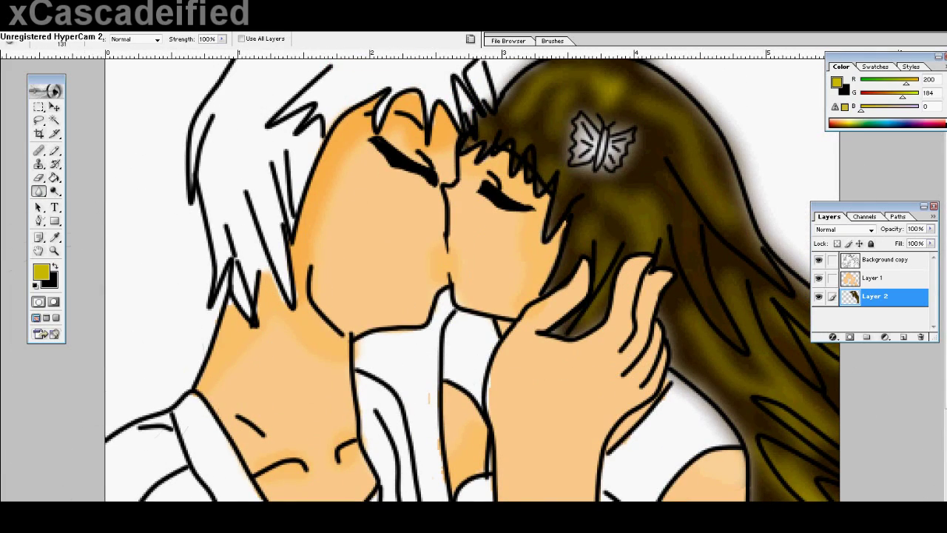
Set the foreground colour to R 60, G 45, B 0 and draw dark brown pencil strokes over the girl's crown and long hair
{"action": "left_click", "coordinate": [41, 273]}
{"action": "left_click", "coordinate": [484, 321]}
{"action": "left_click", "coordinate": [598, 184]}
{"action": "key", "text": "b"}
{"action": "left_click", "coordinate": [75, 40]}
{"action": "left_click", "coordinate": [66, 151]}
{"action": "left_click", "coordinate": [65, 171]}
{"action": "mouse_move", "coordinate": [505, 105]}
{"action": "left_mouse_down"}
{"action": "mouse_move", "coordinate": [547, 63]}
{"action": "mouse_move", "coordinate": [504, 102]}
{"action": "left_mouse_up"}
{"action": "key", "text": "ctrl+z"}
{"action": "left_click", "coordinate": [41, 272]}
{"action": "left_click", "coordinate": [501, 319]}
{"action": "left_click", "coordinate": [500, 329]}
{"action": "left_click", "coordinate": [486, 313]}
{"action": "left_click", "coordinate": [595, 184]}
{"action": "mouse_move", "coordinate": [498, 115]}
{"action": "left_mouse_down"}
{"action": "mouse_move", "coordinate": [519, 87]}
{"action": "mouse_move", "coordinate": [507, 134]}
{"action": "mouse_move", "coordinate": [554, 190]}
{"action": "mouse_move", "coordinate": [562, 244]}
{"action": "mouse_move", "coordinate": [547, 290]}
{"action": "mouse_move", "coordinate": [556, 324]}
{"action": "mouse_move", "coordinate": [613, 301]}
{"action": "mouse_move", "coordinate": [716, 161]}
{"action": "mouse_move", "coordinate": [666, 87]}
{"action": "mouse_move", "coordinate": [544, 69]}
{"action": "mouse_move", "coordinate": [725, 162]}
{"action": "mouse_move", "coordinate": [751, 257]}
{"action": "left_mouse_up"}
{"action": "left_click_drag", "start_coordinate": [664, 314], "coordinate": [755, 465]}
Blur the new dark brown strokes into the girl's hair
{"action": "scroll", "coordinate": [755, 464], "scroll_direction": "down", "scroll_amount": 5}
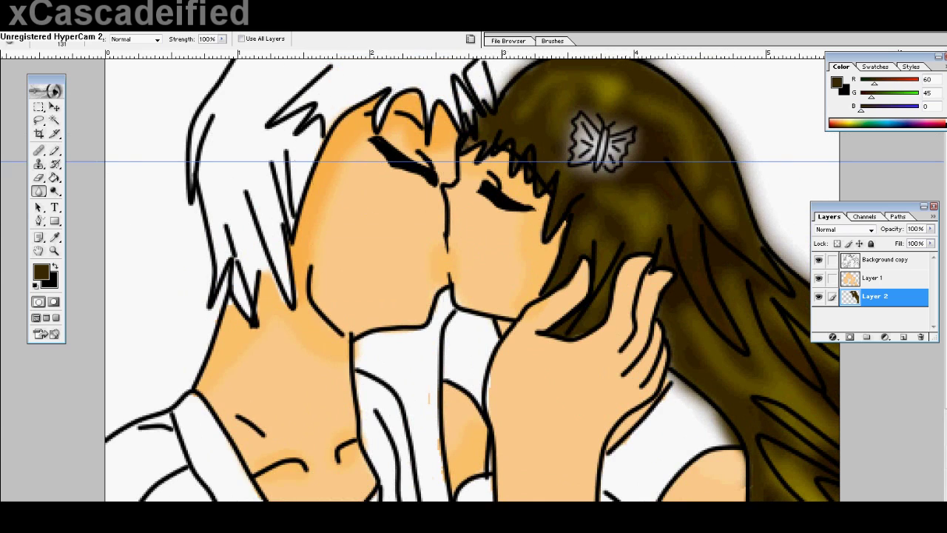
{"action": "mouse_move", "coordinate": [584, 170]}
{"action": "left_mouse_down"}
{"action": "mouse_move", "coordinate": [563, 112]}
{"action": "mouse_move", "coordinate": [648, 135]}
{"action": "mouse_move", "coordinate": [596, 176]}
{"action": "left_mouse_up"}
{"action": "left_click", "coordinate": [39, 191]}
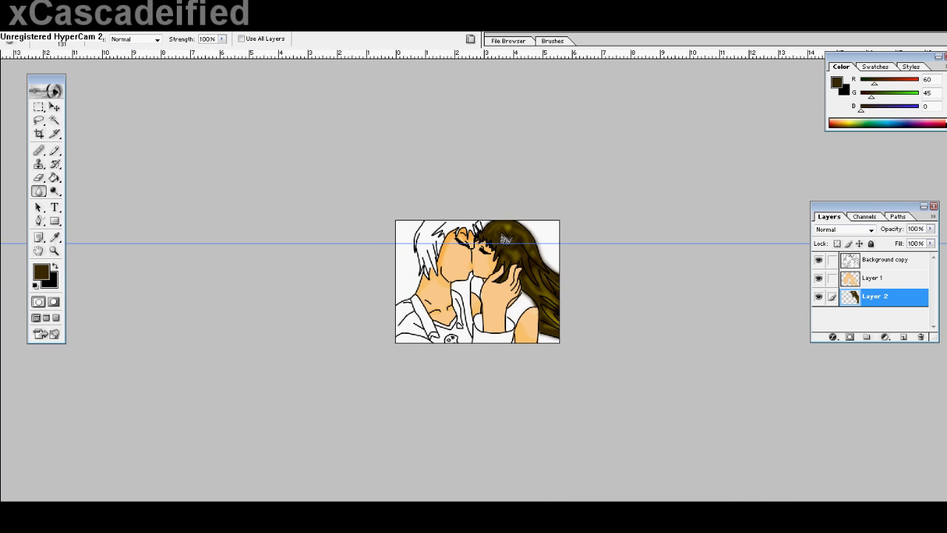
Set the foreground colour to R 29, G 29, B 29 and try a pencil stroke on the boy's hair
{"action": "key", "text": "ctrl+plus"}
{"action": "key", "text": "ctrl+plus"}
{"action": "key", "text": "ctrl+plus"}
{"action": "left_click", "coordinate": [41, 272]}
{"action": "left_click_drag", "start_coordinate": [339, 329], "coordinate": [332, 331]}
{"action": "left_click", "coordinate": [594, 185]}
{"action": "scroll", "coordinate": [461, 162], "scroll_direction": "up", "scroll_amount": 1}
{"action": "left_click", "coordinate": [55, 151]}
{"action": "scroll", "coordinate": [310, 148], "scroll_direction": "down", "scroll_amount": 1}
{"action": "left_click_drag", "start_coordinate": [317, 142], "coordinate": [326, 106]}
{"action": "key", "text": "ctrl+z"}
Add a new layer for the boy's hair and move Layer 1 to the bottom of the layer stack
{"action": "left_click", "coordinate": [903, 337]}
{"action": "key", "text": "ctrl+shift+alt+n"}
{"action": "left_click_drag", "start_coordinate": [873, 278], "coordinate": [873, 322]}
{"action": "left_click", "coordinate": [874, 279]}
{"action": "left_click_drag", "start_coordinate": [305, 133], "coordinate": [325, 105]}
{"action": "key", "text": "ctrl+z"}
Move Layer 3 to the bottom of the layer stack and paint the boy's hair near-black with a 135 px pencil
{"action": "left_click", "coordinate": [74, 43]}
{"action": "left_click_drag", "start_coordinate": [3, 71], "coordinate": [67, 71]}
{"action": "left_click_drag", "start_coordinate": [329, 170], "coordinate": [438, 99]}
{"action": "key", "text": "ctrl+z"}
{"action": "left_click", "coordinate": [874, 279]}
{"action": "key", "text": "ctrl+shift+bracketleft"}
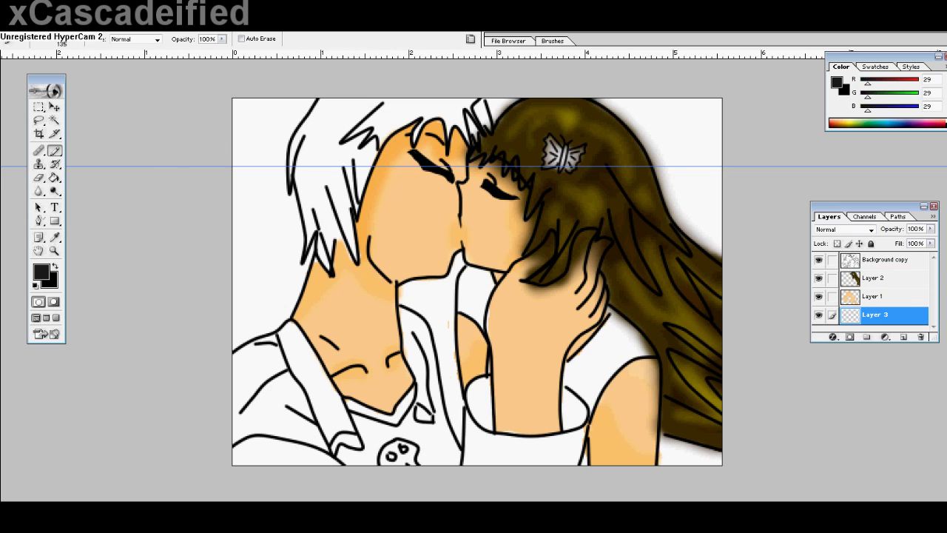
{"action": "left_click_drag", "start_coordinate": [311, 214], "coordinate": [444, 105]}
Erase the large dark overspill outside the boy's hair on Layer 3 with an enlarged eraser
{"action": "left_click", "coordinate": [873, 296]}
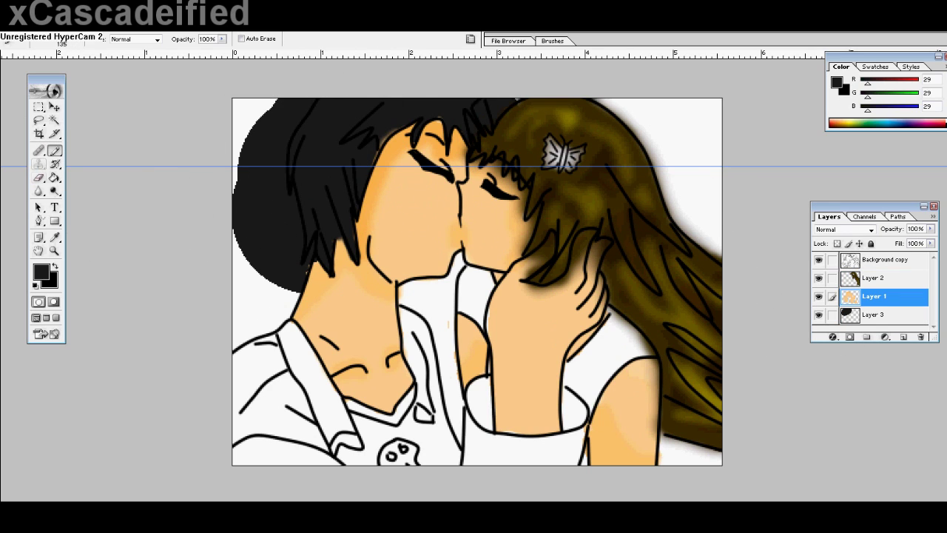
{"action": "key", "text": "e"}
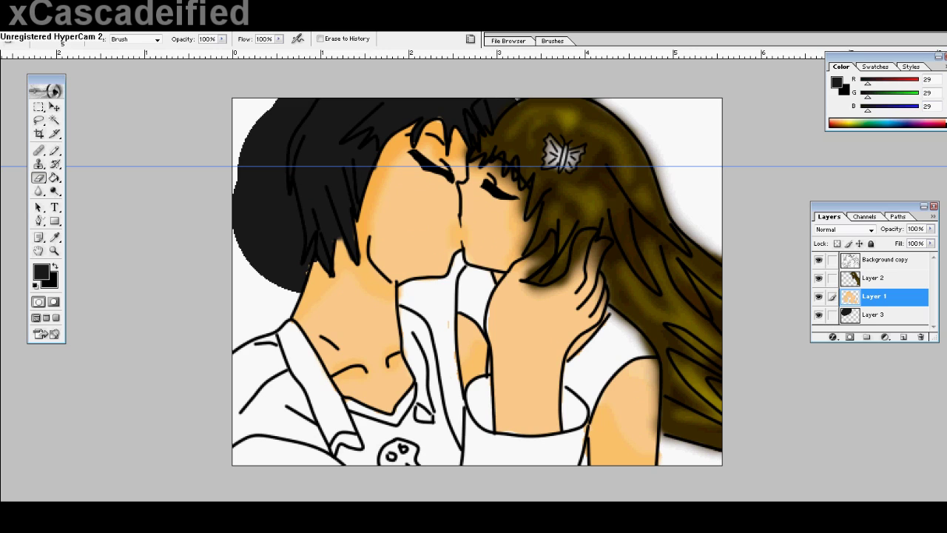
{"action": "key", "text": "alt+bracketleft"}
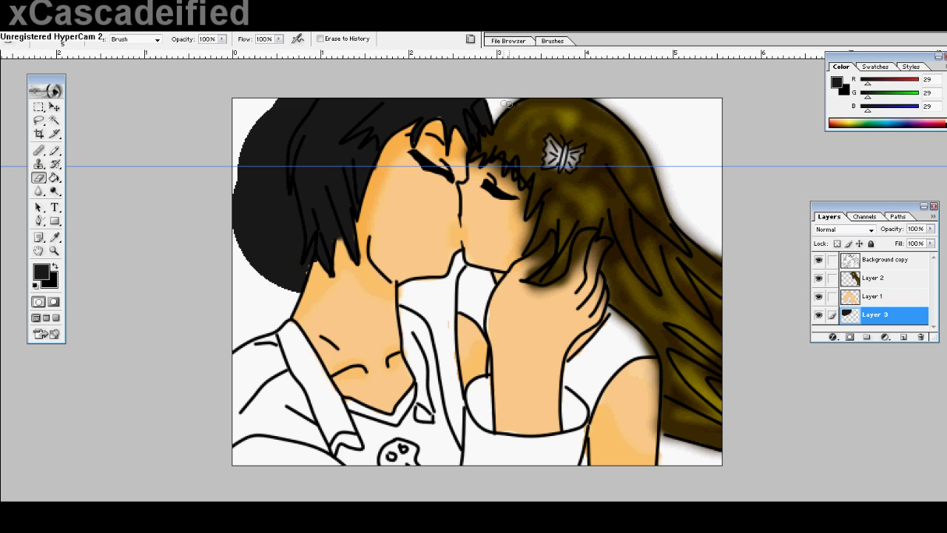
{"action": "left_click", "coordinate": [65, 41]}
{"action": "left_click", "coordinate": [45, 72]}
{"action": "mouse_move", "coordinate": [269, 89]}
{"action": "left_mouse_down"}
{"action": "mouse_move", "coordinate": [246, 131]}
{"action": "mouse_move", "coordinate": [247, 256]}
{"action": "mouse_move", "coordinate": [266, 292]}
{"action": "left_mouse_up"}
Clean up the remaining dark paint along the boy's hair outline with a 5 px eraser
{"action": "left_click", "coordinate": [71, 42]}
{"action": "left_click", "coordinate": [68, 151]}
{"action": "key", "text": "ctrl+plus"}
{"action": "mouse_move", "coordinate": [223, 269]}
{"action": "left_mouse_down"}
{"action": "mouse_move", "coordinate": [243, 225]}
{"action": "mouse_move", "coordinate": [217, 217]}
{"action": "mouse_move", "coordinate": [216, 242]}
{"action": "mouse_move", "coordinate": [193, 135]}
{"action": "mouse_move", "coordinate": [208, 73]}
{"action": "left_mouse_up"}
{"action": "scroll", "coordinate": [215, 78], "scroll_direction": "up", "scroll_amount": 2}
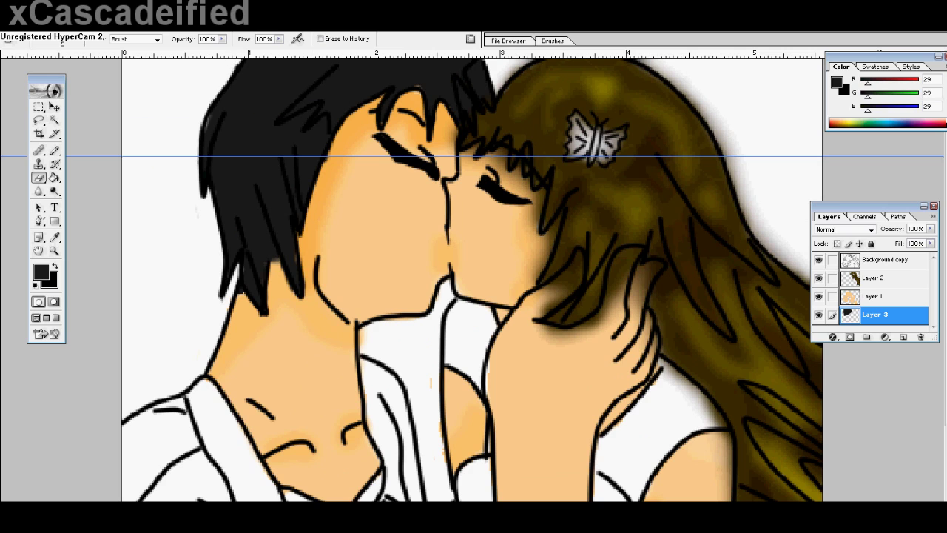
Swap the foreground colour to black and try pencil strokes on the boy's hair at progressively smaller sizes
{"action": "key", "text": "x"}
{"action": "left_click_drag", "start_coordinate": [256, 104], "coordinate": [231, 174]}
{"action": "key", "text": "ctrl+z"}
{"action": "left_click", "coordinate": [55, 150]}
{"action": "left_click", "coordinate": [74, 43]}
{"action": "left_click_drag", "start_coordinate": [68, 72], "coordinate": [23, 71]}
{"action": "left_click_drag", "start_coordinate": [258, 115], "coordinate": [275, 201]}
{"action": "key", "text": "ctrl+z"}
{"action": "left_click", "coordinate": [74, 43]}
{"action": "left_click_drag", "start_coordinate": [23, 71], "coordinate": [12, 72]}
{"action": "left_click_drag", "start_coordinate": [258, 89], "coordinate": [236, 149]}
{"action": "key", "text": "ctrl+z"}
Set the pencil size to 5 px and draw black strands across the boy's hair and fringe
{"action": "left_click", "coordinate": [74, 43]}
{"action": "left_click_drag", "start_coordinate": [12, 72], "coordinate": [9, 71]}
{"action": "left_click", "coordinate": [59, 150]}
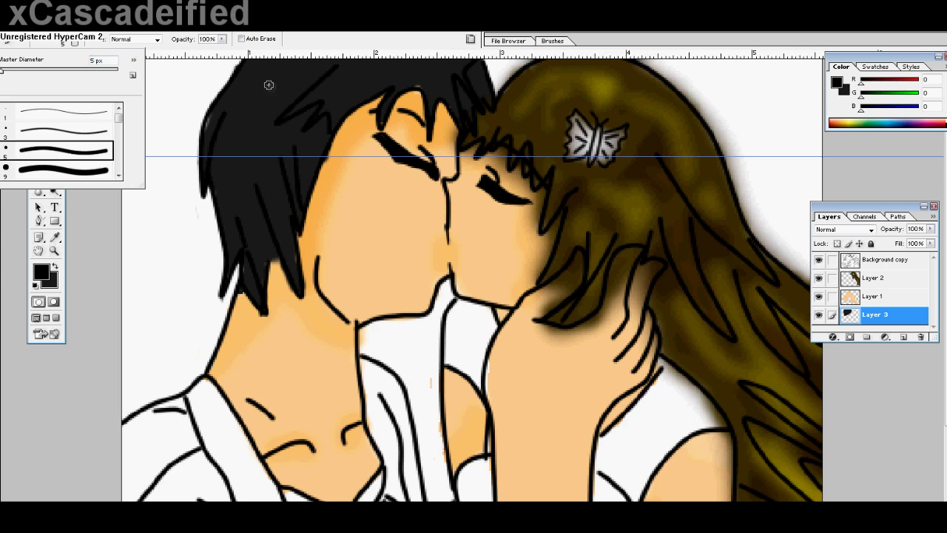
{"action": "left_click_drag", "start_coordinate": [267, 85], "coordinate": [264, 245]}
{"action": "left_click_drag", "start_coordinate": [262, 154], "coordinate": [284, 238]}
{"action": "left_click_drag", "start_coordinate": [224, 182], "coordinate": [231, 227]}
{"action": "left_click_drag", "start_coordinate": [316, 96], "coordinate": [351, 78]}
{"action": "mouse_move", "coordinate": [341, 104]}
{"action": "left_mouse_down"}
{"action": "mouse_move", "coordinate": [362, 87]}
{"action": "mouse_move", "coordinate": [411, 77]}
{"action": "left_mouse_up"}
{"action": "left_click_drag", "start_coordinate": [436, 75], "coordinate": [448, 93]}
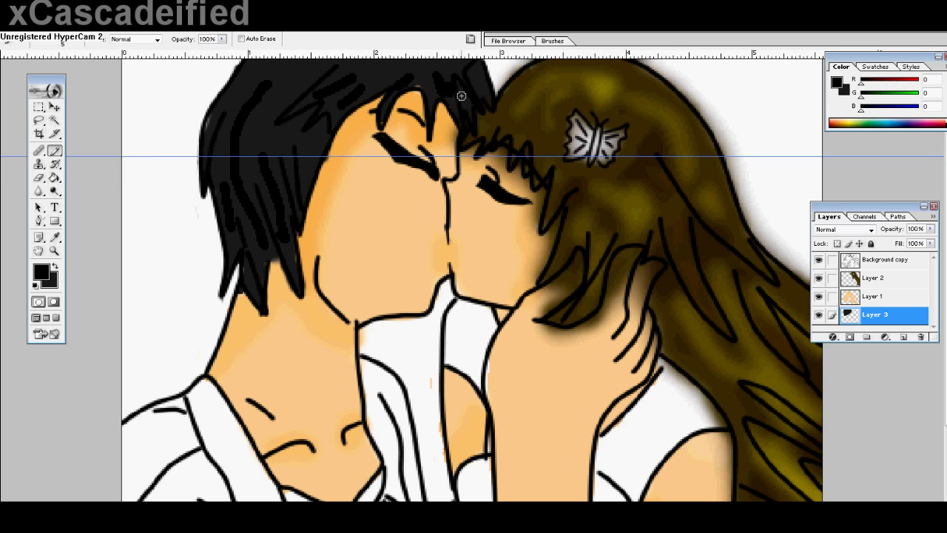
Blur the black strands into the boy's hair on Layer 3 with the 131 px Blur brush
{"action": "key", "text": "ctrl+minus"}
{"action": "key", "text": "ctrl+minus"}
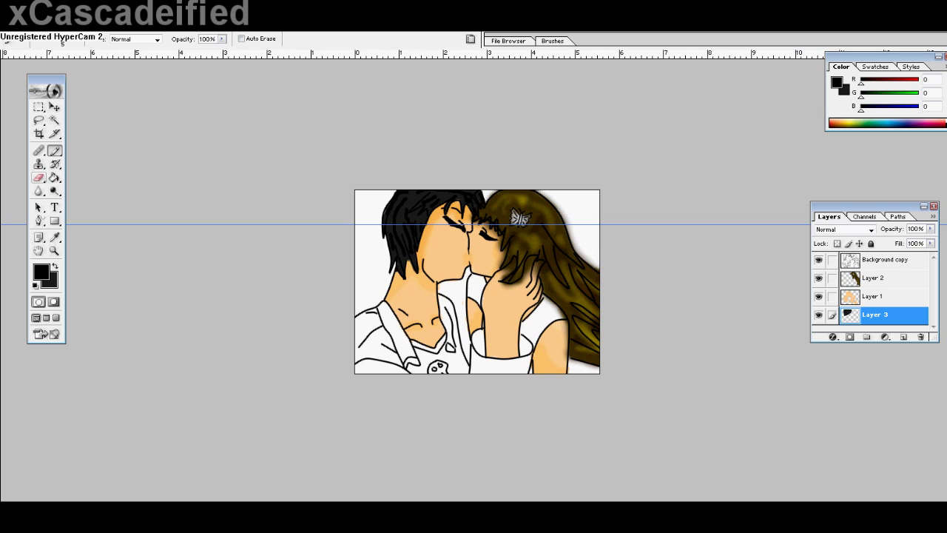
{"action": "key", "text": "e"}
{"action": "key", "text": "r"}
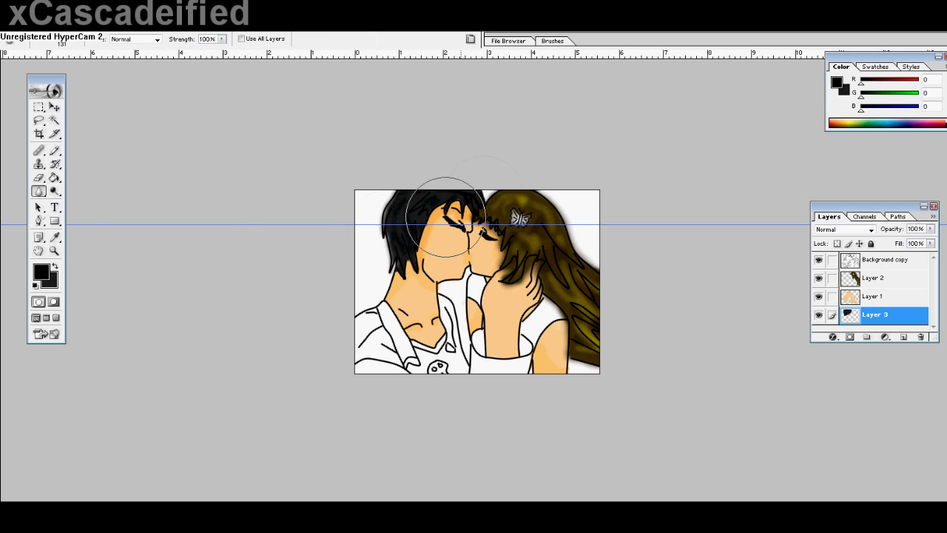
Examine the blurred hair and its edges up close and in the whole drawing
{"action": "key", "text": "ctrl+plus"}
{"action": "key", "text": "ctrl+plus"}
{"action": "key", "text": "ctrl+plus"}
{"action": "key", "text": "ctrl+plus"}
{"action": "key", "text": "ctrl+plus"}
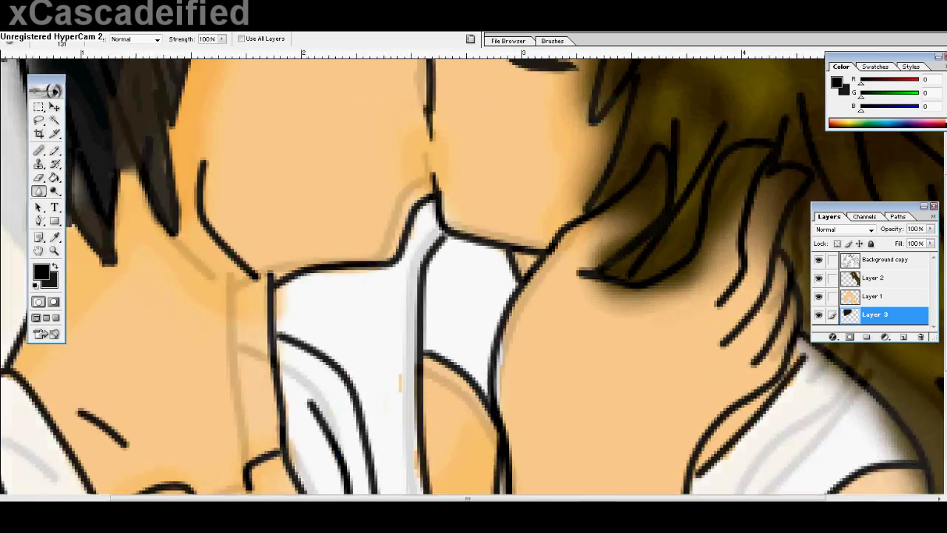
{"action": "scroll", "coordinate": [200, 181], "scroll_direction": "up", "scroll_amount": 5}
{"action": "scroll", "coordinate": [200, 180], "scroll_direction": "down", "scroll_amount": 5}
{"action": "key", "text": "ctrl+minus"}
{"action": "key", "text": "ctrl+minus"}
{"action": "key", "text": "ctrl+minus"}
{"action": "key", "text": "ctrl+minus"}
{"action": "key", "text": "ctrl+minus"}
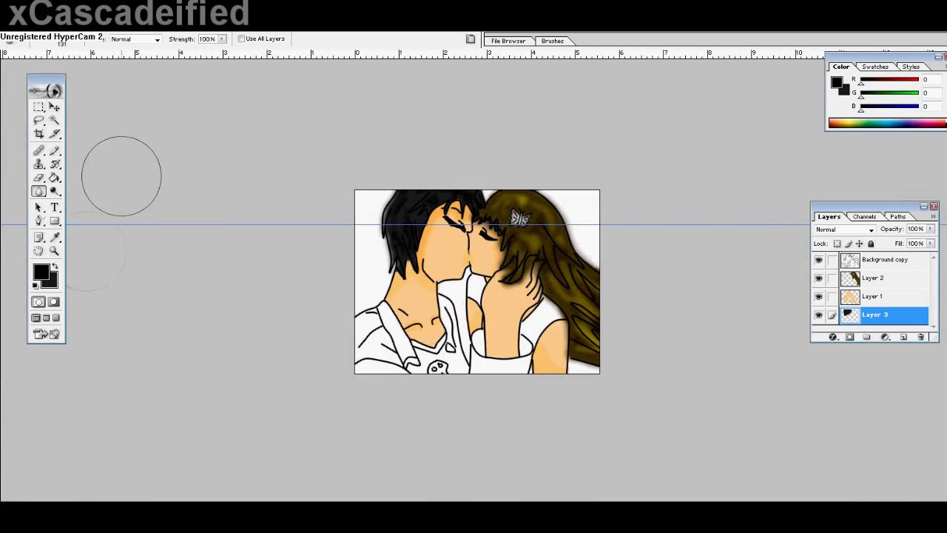
Add a new layer above Background copy and set the pencil size to 31 px
{"action": "left_click", "coordinate": [885, 260]}
{"action": "left_click", "coordinate": [903, 336]}
{"action": "left_click", "coordinate": [55, 150]}
{"action": "left_click", "coordinate": [75, 43]}
{"action": "scroll", "coordinate": [73, 147], "scroll_direction": "down", "scroll_amount": 5}
{"action": "left_click", "coordinate": [72, 148]}
{"action": "left_click_drag", "start_coordinate": [88, 72], "coordinate": [16, 72]}
{"action": "mouse_move", "coordinate": [378, 220]}
{"action": "left_mouse_down"}
{"action": "mouse_move", "coordinate": [378, 231]}
{"action": "mouse_move", "coordinate": [376, 216]}
{"action": "left_mouse_up"}
{"action": "left_click_drag", "start_coordinate": [431, 259], "coordinate": [463, 264]}
{"action": "mouse_move", "coordinate": [492, 222]}
{"action": "left_mouse_down"}
{"action": "mouse_move", "coordinate": [523, 303]}
{"action": "mouse_move", "coordinate": [506, 280]}
{"action": "left_mouse_up"}
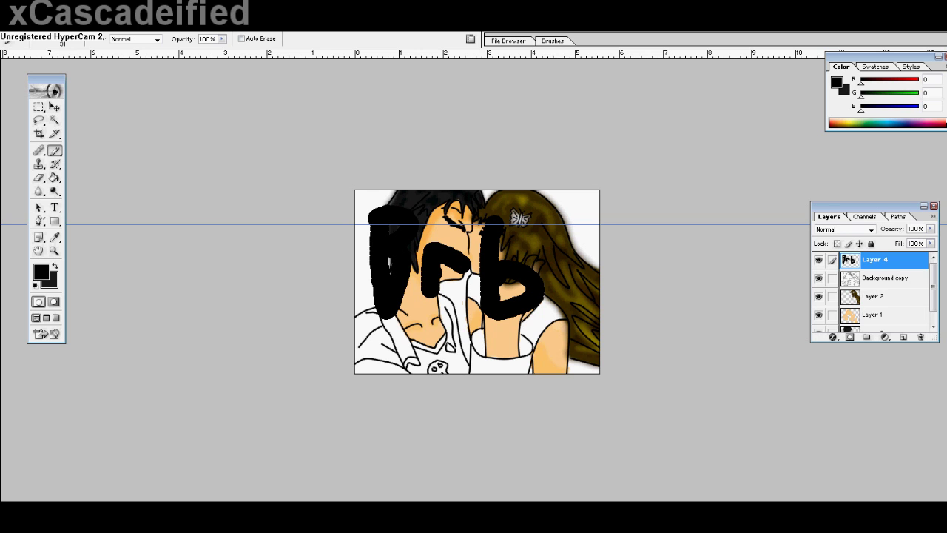
{"action": "key", "text": "ctrl+alt+z"}
{"action": "key", "text": "ctrl+alt+z"}
{"action": "key", "text": "ctrl+alt+z"}
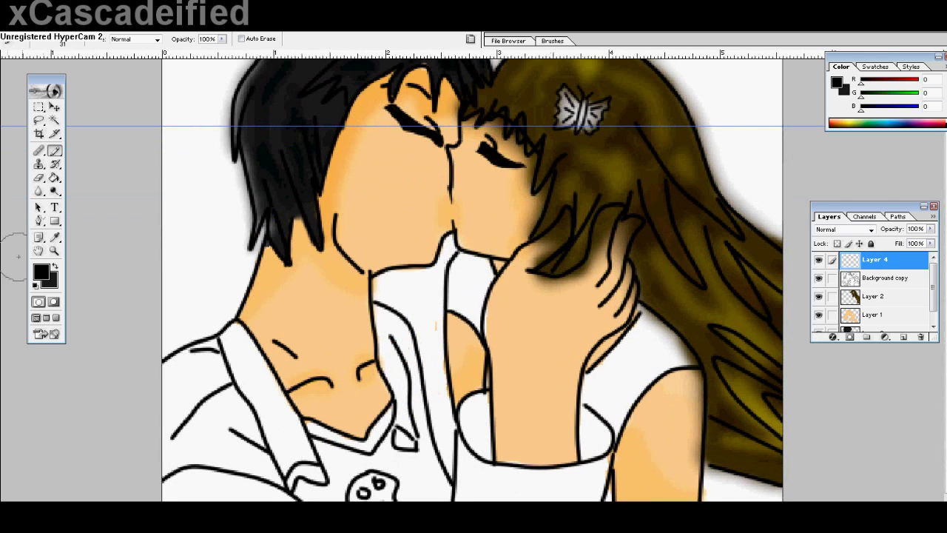
Set the foreground colour to bright blue (R 0, G 153, B 242) and try a pencil stroke on the girl's top
{"action": "left_click", "coordinate": [485, 201]}
{"action": "left_click", "coordinate": [594, 185]}
{"action": "left_click_drag", "start_coordinate": [469, 272], "coordinate": [472, 290]}
{"action": "key", "text": "ctrl+z"}
Delete the Layer 4 copy layer and select Layer 4 beneath the hair and skin layers
{"action": "left_click_drag", "start_coordinate": [903, 260], "coordinate": [903, 336]}
{"action": "mouse_move", "coordinate": [933, 281]}
{"action": "left_mouse_down"}
{"action": "mouse_move", "coordinate": [933, 302]}
{"action": "mouse_move", "coordinate": [933, 286]}
{"action": "left_mouse_up"}
{"action": "mouse_move", "coordinate": [880, 270]}
{"action": "left_mouse_down"}
{"action": "mouse_move", "coordinate": [880, 324]}
{"action": "mouse_move", "coordinate": [920, 336]}
{"action": "left_mouse_up"}
{"action": "left_click", "coordinate": [466, 271]}
{"action": "left_click", "coordinate": [920, 336]}
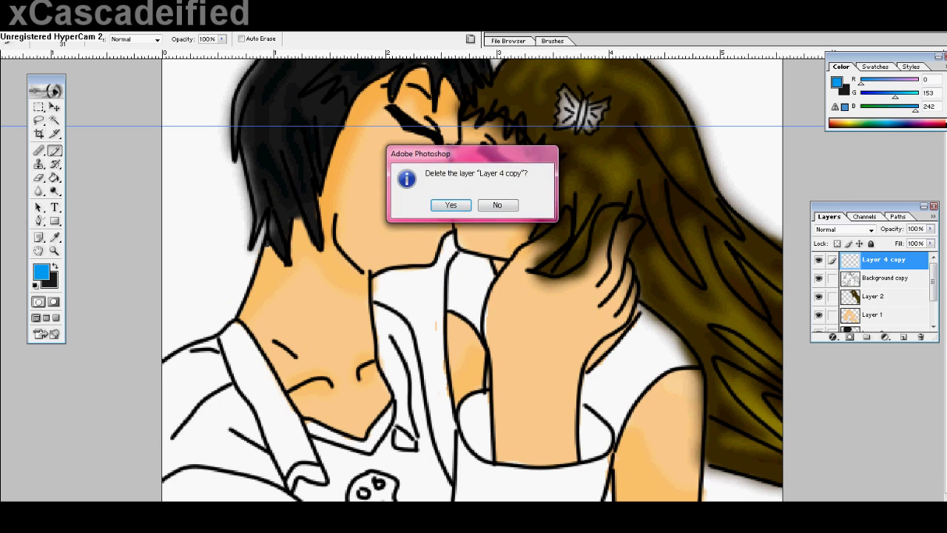
{"action": "key", "text": "Return"}
{"action": "left_click", "coordinate": [873, 322]}
Paint the girl's top bright blue on Layer 4 and erase the spill beyond its outlines
{"action": "left_click_drag", "start_coordinate": [444, 291], "coordinate": [488, 305]}
{"action": "key", "text": "ctrl+z"}
{"action": "mouse_move", "coordinate": [465, 270]}
{"action": "left_mouse_down"}
{"action": "mouse_move", "coordinate": [463, 314]}
{"action": "mouse_move", "coordinate": [451, 317]}
{"action": "left_mouse_up"}
{"action": "mouse_move", "coordinate": [605, 392]}
{"action": "left_mouse_down"}
{"action": "mouse_move", "coordinate": [645, 328]}
{"action": "mouse_move", "coordinate": [669, 352]}
{"action": "left_mouse_up"}
{"action": "key", "text": "e"}
{"action": "mouse_move", "coordinate": [443, 261]}
{"action": "left_mouse_down"}
{"action": "mouse_move", "coordinate": [441, 329]}
{"action": "mouse_move", "coordinate": [432, 343]}
{"action": "left_mouse_up"}
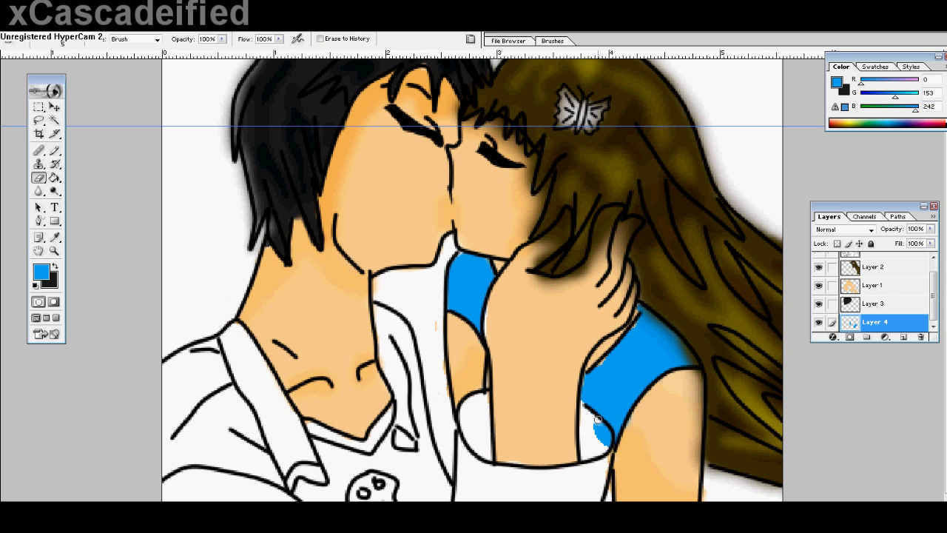
Set the background colour to dark blue (R 0, G 26, B 155), swap it in and paint shadows on the girl's top
{"action": "left_click", "coordinate": [53, 284]}
{"action": "left_click_drag", "start_coordinate": [501, 311], "coordinate": [501, 266]}
{"action": "left_click", "coordinate": [483, 252]}
{"action": "left_click", "coordinate": [501, 249]}
{"action": "left_click", "coordinate": [594, 185]}
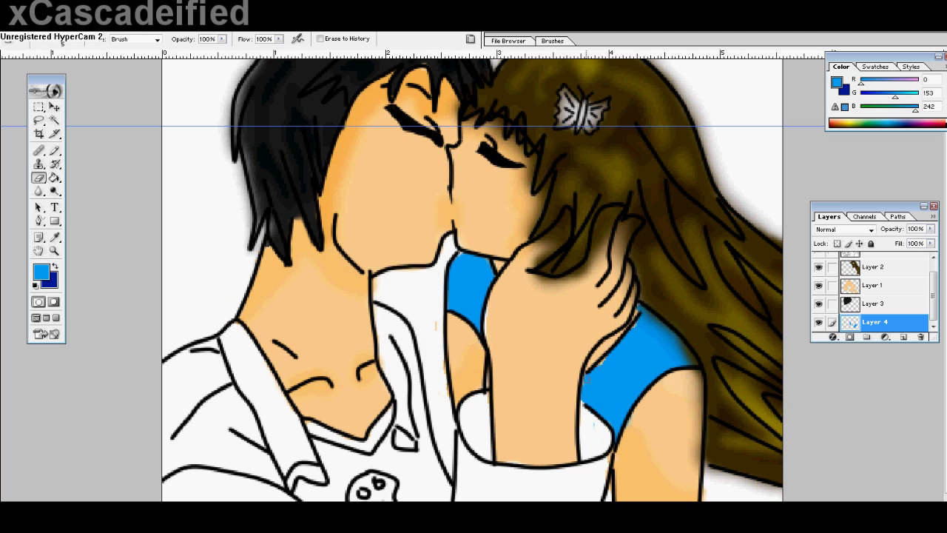
{"action": "key", "text": "b"}
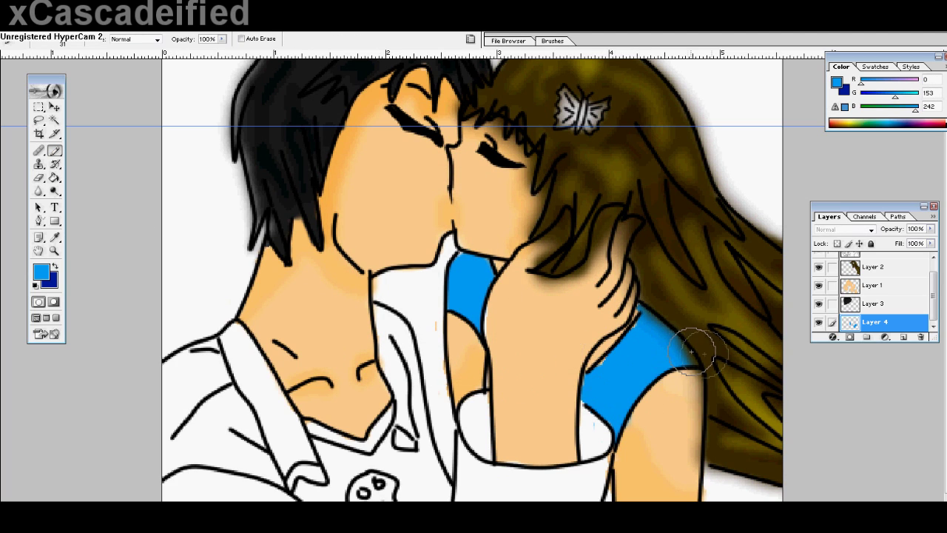
{"action": "left_click", "coordinate": [55, 266]}
{"action": "mouse_move", "coordinate": [585, 371]}
{"action": "left_mouse_down"}
{"action": "mouse_move", "coordinate": [689, 349]}
{"action": "mouse_move", "coordinate": [640, 303]}
{"action": "left_mouse_up"}
{"action": "left_click_drag", "start_coordinate": [462, 322], "coordinate": [469, 296]}
Blend the dark and bright blue of the girl's top with the 131 px Blur brush
{"action": "key", "text": "e"}
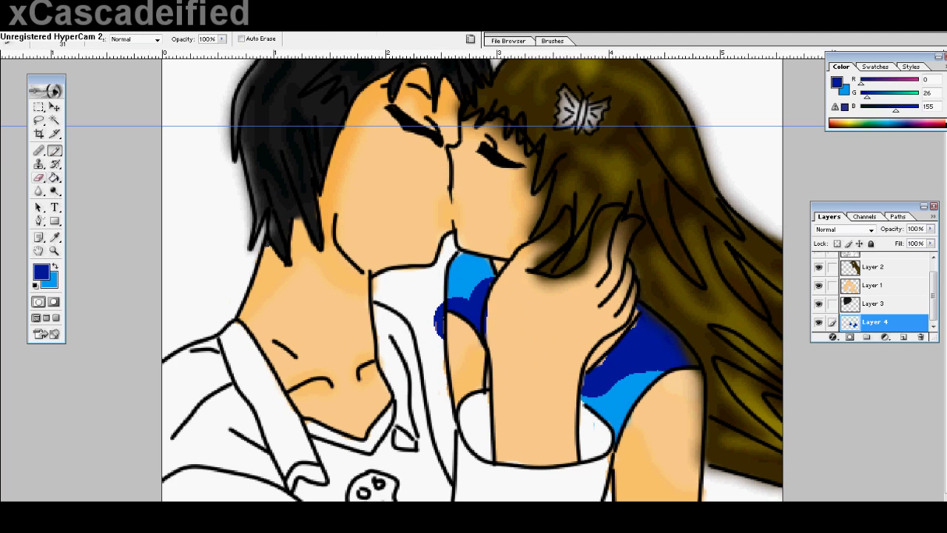
{"action": "key", "text": "r"}
{"action": "mouse_move", "coordinate": [518, 336]}
{"action": "left_mouse_down"}
{"action": "mouse_move", "coordinate": [681, 321]}
{"action": "mouse_move", "coordinate": [515, 321]}
{"action": "mouse_move", "coordinate": [551, 358]}
{"action": "left_mouse_up"}
{"action": "key", "text": "ctrl+minus"}
{"action": "key", "text": "ctrl+minus"}
{"action": "key", "text": "ctrl+minus"}
{"action": "key", "text": "ctrl+plus"}
{"action": "key", "text": "ctrl+plus"}
{"action": "key", "text": "ctrl+plus"}
{"action": "scroll", "coordinate": [550, 359], "scroll_direction": "down", "scroll_amount": 2}
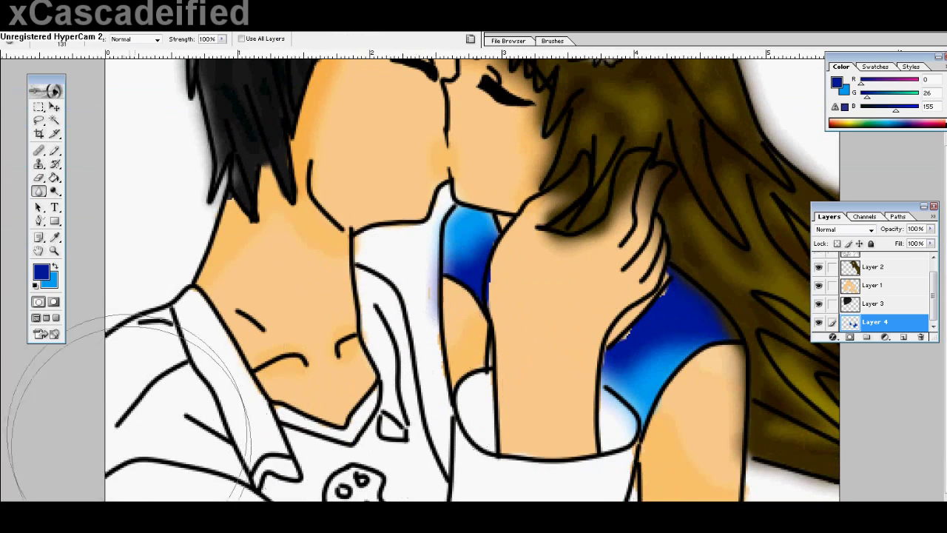
Paint the emblem on the boy's shirt dark grey (R 37, G 37, B 37) and erase its light spots and spill
{"action": "left_click", "coordinate": [41, 272]}
{"action": "left_click", "coordinate": [331, 326]}
{"action": "key", "text": "Return"}
{"action": "key", "text": "b"}
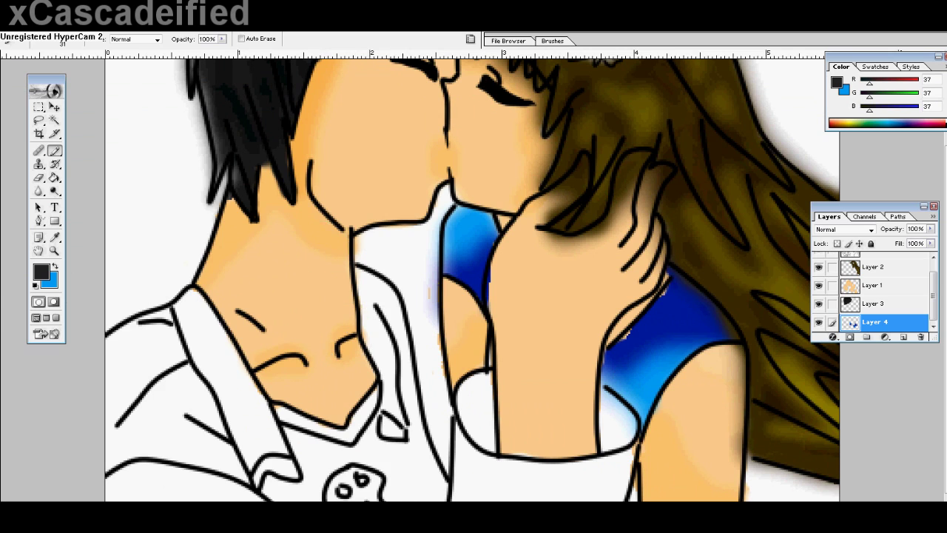
{"action": "key", "text": "ctrl+minus"}
{"action": "mouse_move", "coordinate": [423, 494]}
{"action": "left_mouse_down"}
{"action": "mouse_move", "coordinate": [392, 449]}
{"action": "mouse_move", "coordinate": [400, 453]}
{"action": "left_mouse_up"}
{"action": "key", "text": "e"}
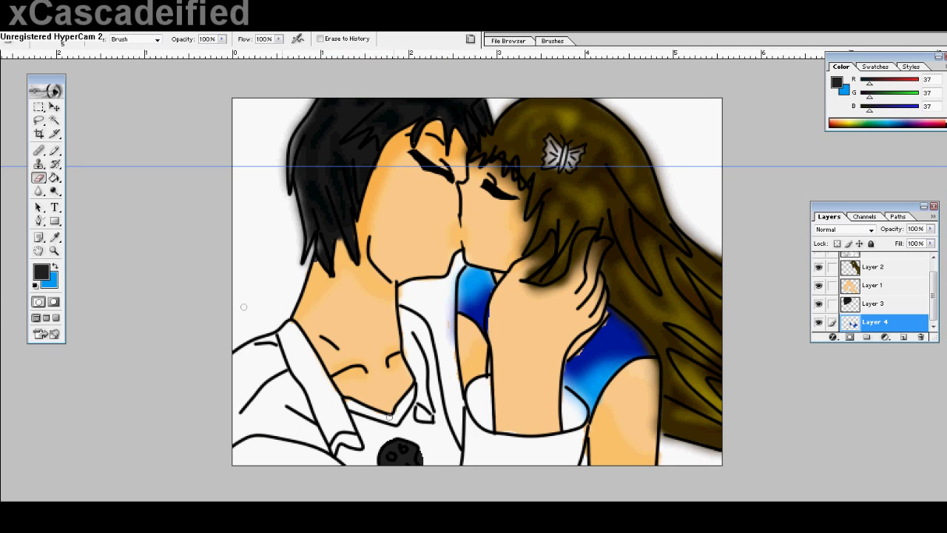
{"action": "left_click", "coordinate": [391, 455]}
{"action": "scroll", "coordinate": [411, 454], "scroll_direction": "down", "scroll_amount": 2}
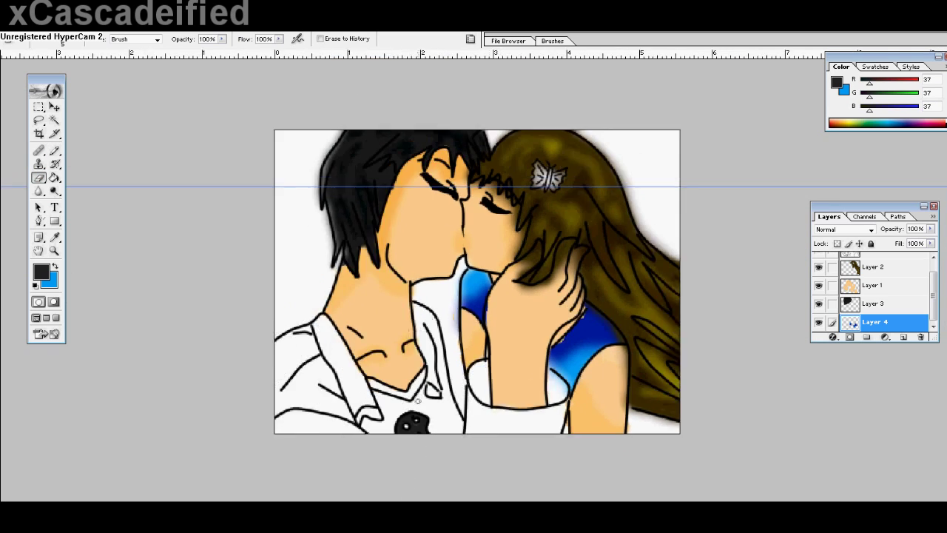
{"action": "scroll", "coordinate": [412, 453], "scroll_direction": "up", "scroll_amount": 3}
Set the foreground colour to near-black (R 19, G 19, B 20) and shade the shirt emblem with a 10 px pencil
{"action": "left_click", "coordinate": [41, 271]}
{"action": "left_click", "coordinate": [338, 333]}
{"action": "left_click", "coordinate": [594, 184]}
{"action": "left_click", "coordinate": [55, 150]}
{"action": "left_click", "coordinate": [75, 43]}
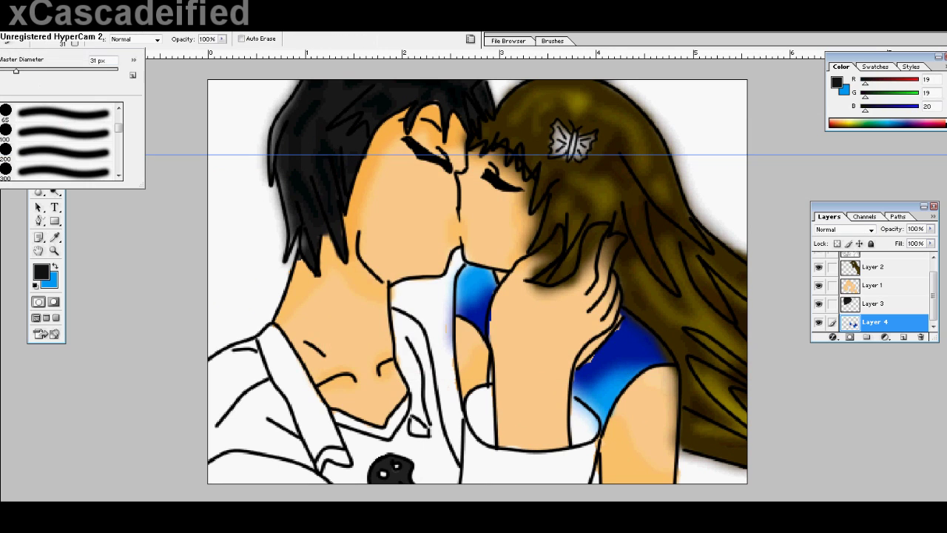
{"action": "left_click", "coordinate": [392, 466]}
{"action": "scroll", "coordinate": [465, 408], "scroll_direction": "up", "scroll_amount": 2}
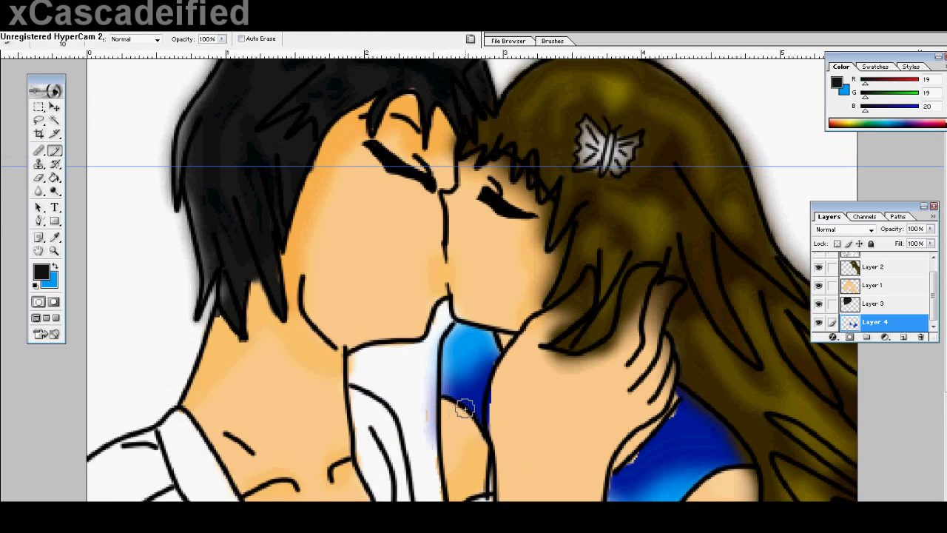
Blur the shading of the shirt emblem and move Layer 1 above Layer 2
{"action": "scroll", "coordinate": [459, 296], "scroll_direction": "down", "scroll_amount": 4}
{"action": "key", "text": "e"}
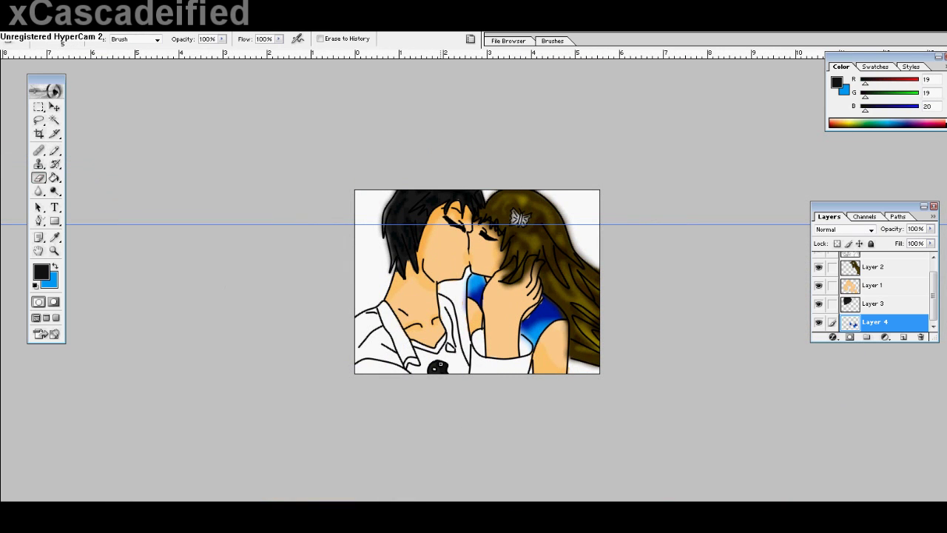
{"action": "key", "text": "r"}
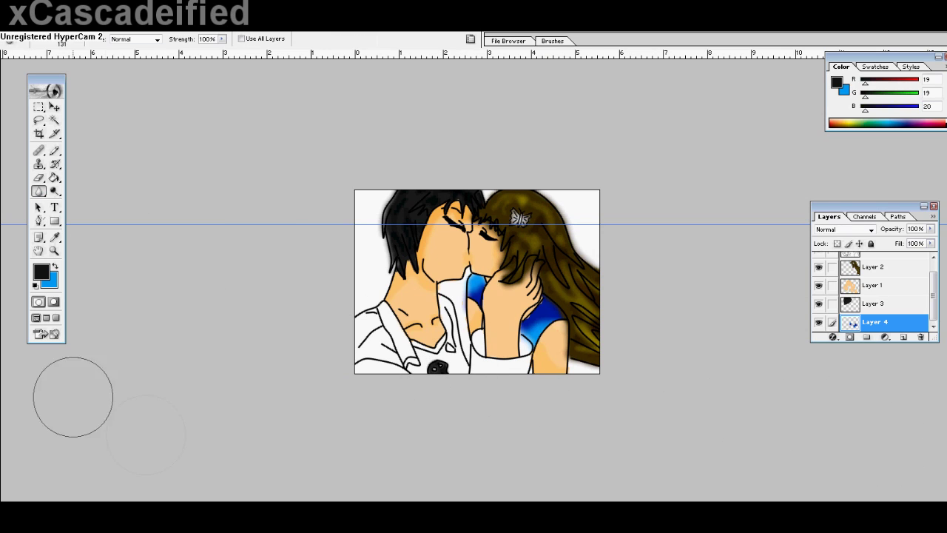
{"action": "left_click_drag", "start_coordinate": [880, 286], "coordinate": [880, 259]}
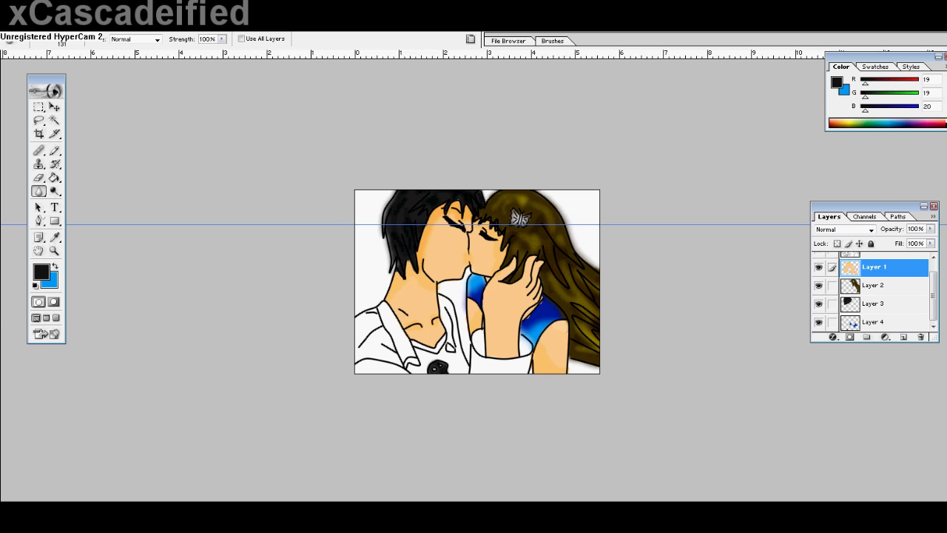
Set the foreground colour to dark green (R 16, G 91, B 15) and add a new layer beneath Layer 4
{"action": "key", "text": "ctrl+plus"}
{"action": "key", "text": "ctrl+plus"}
{"action": "left_click", "coordinate": [42, 271]}
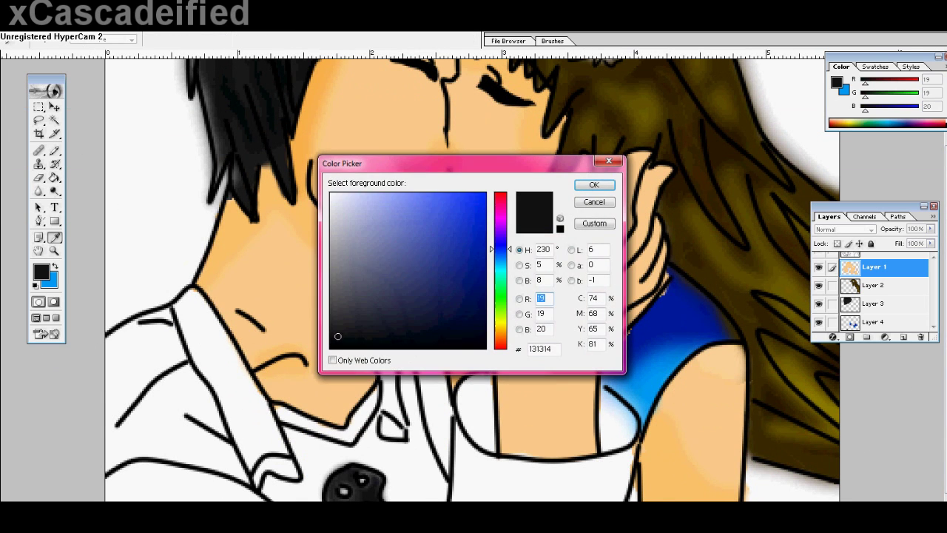
{"action": "left_click_drag", "start_coordinate": [501, 247], "coordinate": [500, 297]}
{"action": "left_click", "coordinate": [461, 293]}
{"action": "left_click", "coordinate": [594, 185]}
{"action": "left_click_drag", "start_coordinate": [486, 378], "coordinate": [473, 387]}
{"action": "key", "text": "ctrl+z"}
{"action": "left_click", "coordinate": [880, 323]}
{"action": "left_click", "coordinate": [903, 337]}
{"action": "left_click_drag", "start_coordinate": [887, 304], "coordinate": [887, 330]}
Paint the boy's sleeve opening, collar trim and the small jacket lining pieces dark green on Layer 5
{"action": "mouse_move", "coordinate": [482, 382]}
{"action": "left_mouse_down"}
{"action": "mouse_move", "coordinate": [484, 435]}
{"action": "mouse_move", "coordinate": [494, 379]}
{"action": "mouse_move", "coordinate": [493, 443]}
{"action": "left_mouse_up"}
{"action": "mouse_move", "coordinate": [595, 447]}
{"action": "left_mouse_down"}
{"action": "mouse_move", "coordinate": [618, 425]}
{"action": "mouse_move", "coordinate": [601, 413]}
{"action": "left_mouse_up"}
{"action": "mouse_move", "coordinate": [259, 485]}
{"action": "left_mouse_down"}
{"action": "mouse_move", "coordinate": [268, 456]}
{"action": "mouse_move", "coordinate": [299, 475]}
{"action": "left_mouse_up"}
{"action": "mouse_move", "coordinate": [275, 405]}
{"action": "left_mouse_down"}
{"action": "mouse_move", "coordinate": [353, 438]}
{"action": "mouse_move", "coordinate": [376, 386]}
{"action": "left_mouse_up"}
{"action": "left_click_drag", "start_coordinate": [385, 418], "coordinate": [396, 432]}
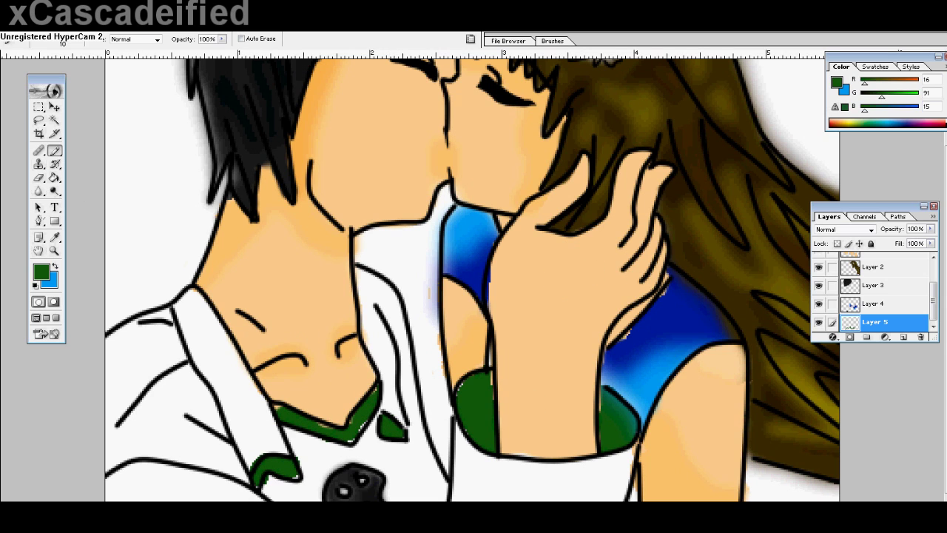
Shade the sleeve opening with a deeper green (R 7, G 48, B 6) and blur it into the lighter green
{"action": "left_click", "coordinate": [41, 271]}
{"action": "left_click", "coordinate": [469, 319]}
{"action": "left_click", "coordinate": [594, 184]}
{"action": "left_click_drag", "start_coordinate": [499, 395], "coordinate": [498, 465]}
{"action": "key", "text": "ctrl+z"}
{"action": "mouse_move", "coordinate": [490, 376]}
{"action": "left_mouse_down"}
{"action": "mouse_move", "coordinate": [469, 389]}
{"action": "mouse_move", "coordinate": [488, 443]}
{"action": "mouse_move", "coordinate": [463, 390]}
{"action": "left_mouse_up"}
{"action": "left_click", "coordinate": [39, 191]}
{"action": "mouse_move", "coordinate": [614, 407]}
{"action": "left_mouse_down"}
{"action": "mouse_move", "coordinate": [528, 392]}
{"action": "mouse_move", "coordinate": [352, 326]}
{"action": "mouse_move", "coordinate": [222, 359]}
{"action": "left_mouse_up"}
Darken the collar trim, lining pieces and sleeve opening with the deeper green, erasing the spill past the outlines
{"action": "left_click", "coordinate": [54, 150]}
{"action": "mouse_move", "coordinate": [280, 410]}
{"action": "left_mouse_down"}
{"action": "mouse_move", "coordinate": [357, 432]}
{"action": "mouse_move", "coordinate": [392, 424]}
{"action": "left_mouse_up"}
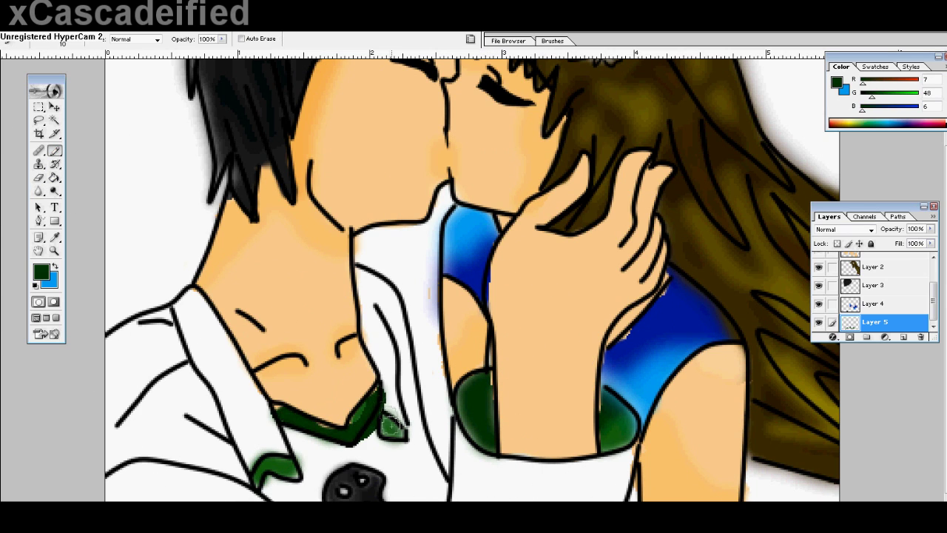
{"action": "key", "text": "ctrl+z"}
{"action": "mouse_move", "coordinate": [377, 392]}
{"action": "left_mouse_down"}
{"action": "mouse_move", "coordinate": [360, 422]}
{"action": "mouse_move", "coordinate": [270, 412]}
{"action": "left_mouse_up"}
{"action": "mouse_move", "coordinate": [255, 477]}
{"action": "left_mouse_down"}
{"action": "mouse_move", "coordinate": [278, 459]}
{"action": "mouse_move", "coordinate": [274, 466]}
{"action": "left_mouse_up"}
{"action": "left_click_drag", "start_coordinate": [389, 429], "coordinate": [398, 432]}
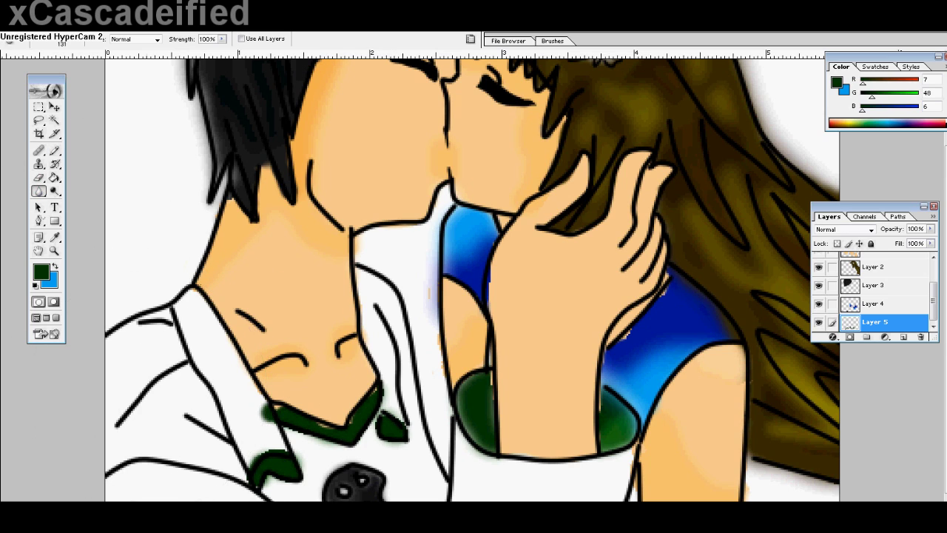
{"action": "key", "text": "e"}
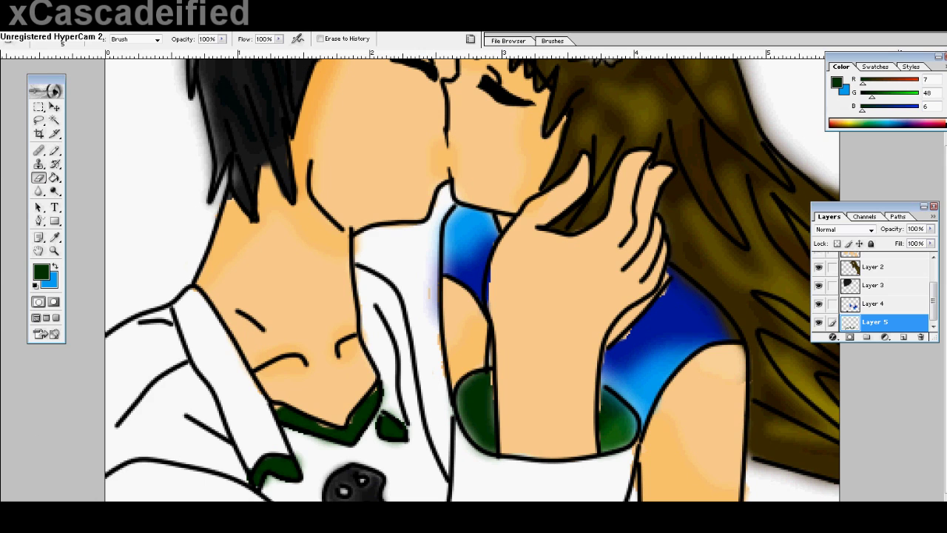
{"action": "key", "text": "b"}
{"action": "mouse_move", "coordinate": [490, 377]}
{"action": "left_mouse_down"}
{"action": "mouse_move", "coordinate": [467, 384]}
{"action": "mouse_move", "coordinate": [478, 436]}
{"action": "left_mouse_up"}
Erase the blue spill on Layer 4 beside the girl's top and along the edge of her hand
{"action": "left_click", "coordinate": [875, 303]}
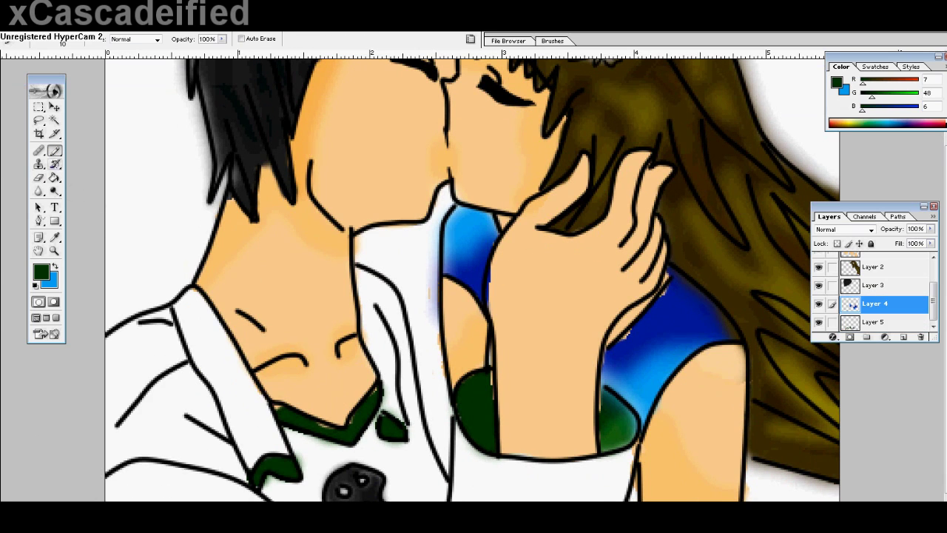
{"action": "key", "text": "e"}
{"action": "left_click", "coordinate": [871, 254]}
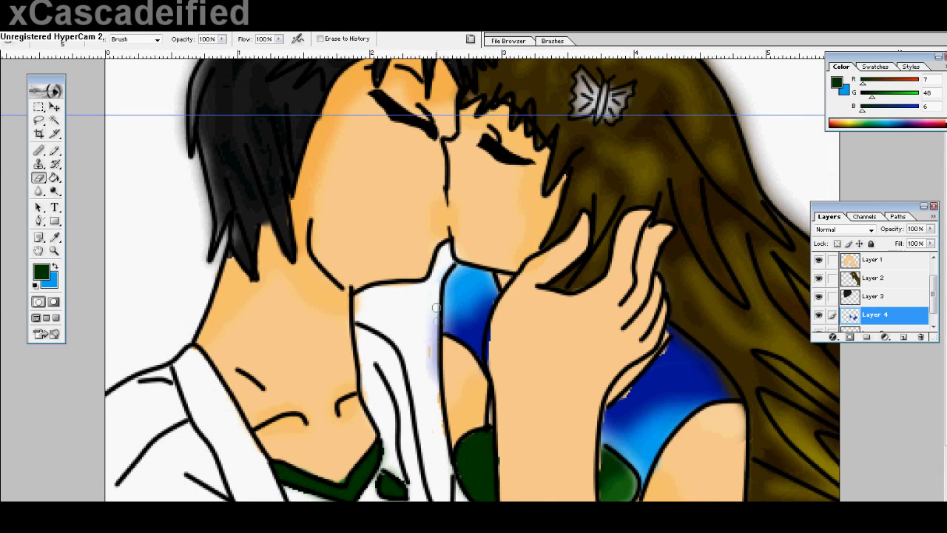
{"action": "left_click_drag", "start_coordinate": [436, 307], "coordinate": [431, 366]}
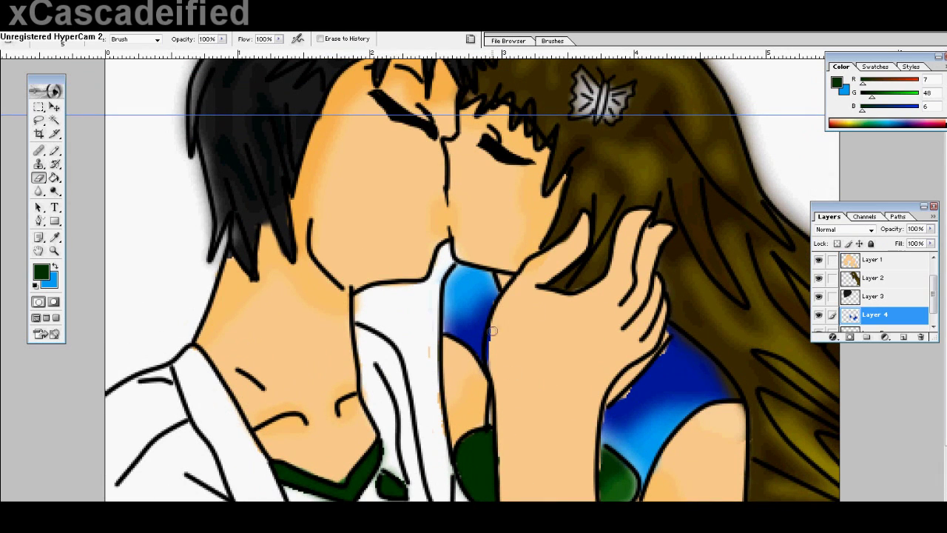
{"action": "left_click_drag", "start_coordinate": [493, 331], "coordinate": [492, 368]}
{"action": "scroll", "coordinate": [536, 318], "scroll_direction": "up", "scroll_amount": 2}
{"action": "scroll", "coordinate": [524, 321], "scroll_direction": "down", "scroll_amount": 4}
{"action": "key", "text": "ctrl+minus"}
{"action": "key", "text": "ctrl+minus"}
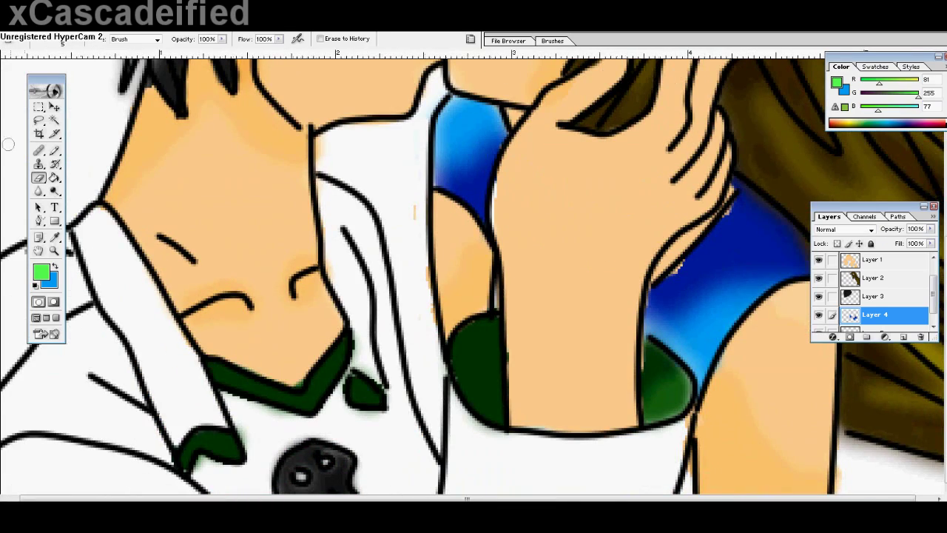
Paint the boy's clothes light green (R 81, G 255, B 77) with a 300 px pencil on a new layer beneath Layer 5
{"action": "key", "text": "b"}
{"action": "left_click_drag", "start_coordinate": [876, 314], "coordinate": [879, 331]}
{"action": "left_click_drag", "start_coordinate": [222, 498], "coordinate": [125, 498]}
{"action": "key", "text": "ctrl+minus"}
{"action": "left_click", "coordinate": [82, 39]}
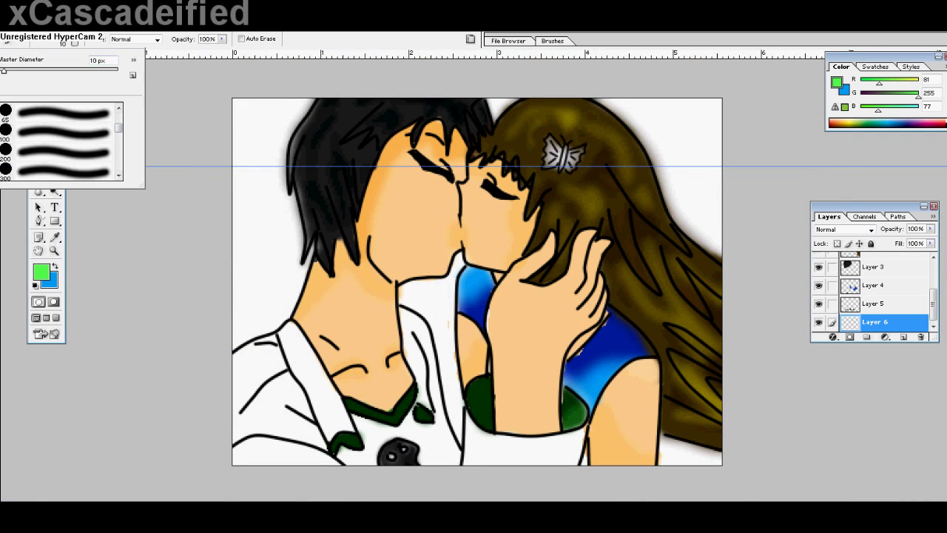
{"action": "left_click_drag", "start_coordinate": [584, 443], "coordinate": [477, 444]}
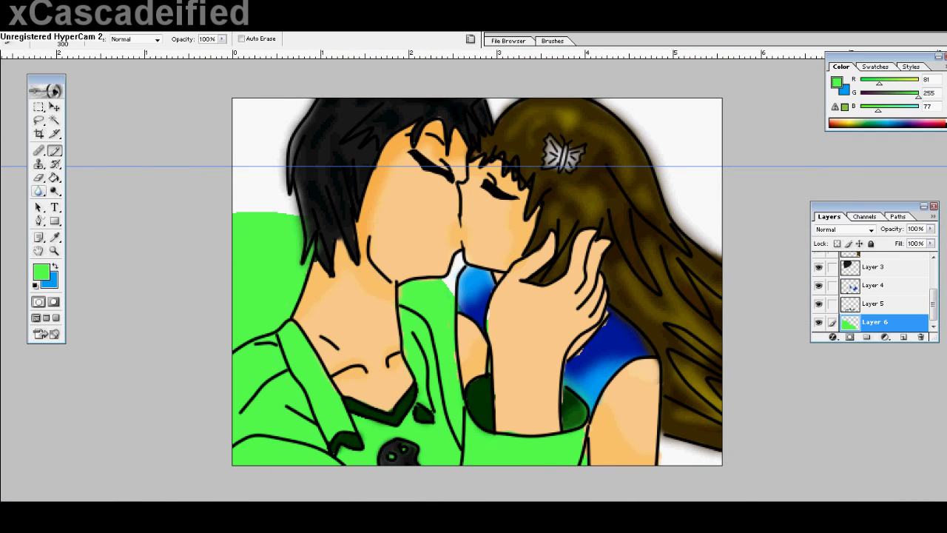
Erase the green overflow around the boy's neck, shoulder and jacket edge with a soft 65 px eraser
{"action": "left_click", "coordinate": [39, 177]}
{"action": "left_click", "coordinate": [82, 38]}
{"action": "left_click", "coordinate": [56, 131]}
{"action": "mouse_move", "coordinate": [239, 213]}
{"action": "left_mouse_down"}
{"action": "mouse_move", "coordinate": [274, 227]}
{"action": "mouse_move", "coordinate": [222, 325]}
{"action": "left_mouse_up"}
{"action": "left_click", "coordinate": [74, 38]}
{"action": "left_click", "coordinate": [60, 111]}
{"action": "key", "text": "ctrl+z"}
{"action": "mouse_move", "coordinate": [240, 221]}
{"action": "left_mouse_down"}
{"action": "mouse_move", "coordinate": [229, 321]}
{"action": "mouse_move", "coordinate": [277, 244]}
{"action": "mouse_move", "coordinate": [296, 247]}
{"action": "left_mouse_up"}
{"action": "mouse_move", "coordinate": [419, 277]}
{"action": "left_mouse_down"}
{"action": "mouse_move", "coordinate": [456, 301]}
{"action": "mouse_move", "coordinate": [469, 374]}
{"action": "left_mouse_up"}
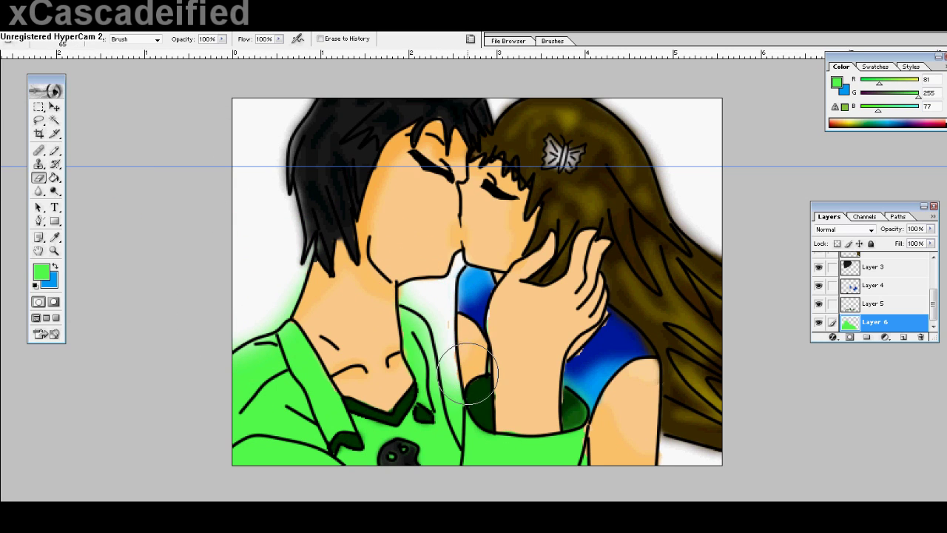
Choose another eraser tip and remove the remaining green haze above the shoulder and beside the jacket edge
{"action": "left_click", "coordinate": [74, 40]}
{"action": "scroll", "coordinate": [63, 140], "scroll_direction": "up", "scroll_amount": 4}
{"action": "left_click", "coordinate": [63, 170]}
{"action": "mouse_move", "coordinate": [278, 287]}
{"action": "left_mouse_down"}
{"action": "mouse_move", "coordinate": [281, 313]}
{"action": "mouse_move", "coordinate": [270, 328]}
{"action": "left_mouse_up"}
{"action": "mouse_move", "coordinate": [412, 294]}
{"action": "left_mouse_down"}
{"action": "mouse_move", "coordinate": [429, 310]}
{"action": "mouse_move", "coordinate": [453, 399]}
{"action": "left_mouse_up"}
Set the eraser to 3 px and clean the narrow green edge where the jacket meets the sleeve
{"action": "key", "text": "ctrl+plus"}
{"action": "scroll", "coordinate": [576, 379], "scroll_direction": "up", "scroll_amount": 3}
{"action": "key", "text": "ctrl+minus"}
{"action": "left_click", "coordinate": [74, 43]}
{"action": "left_click_drag", "start_coordinate": [10, 72], "coordinate": [3, 71]}
{"action": "left_click_drag", "start_coordinate": [447, 403], "coordinate": [459, 417]}
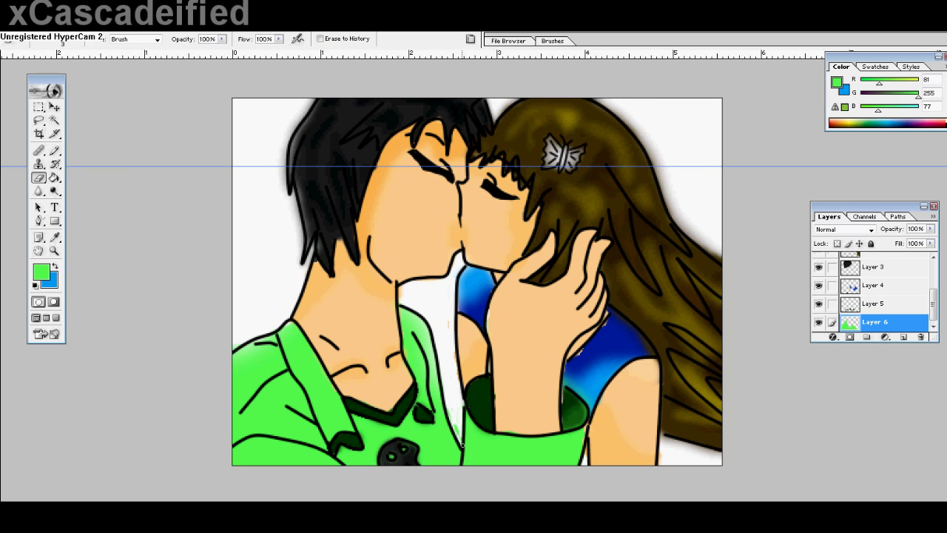
Paint brighter green (R 27, G 255, B 22) over the boy's jacket sleeve and side using the pencil
{"action": "left_click", "coordinate": [39, 191]}
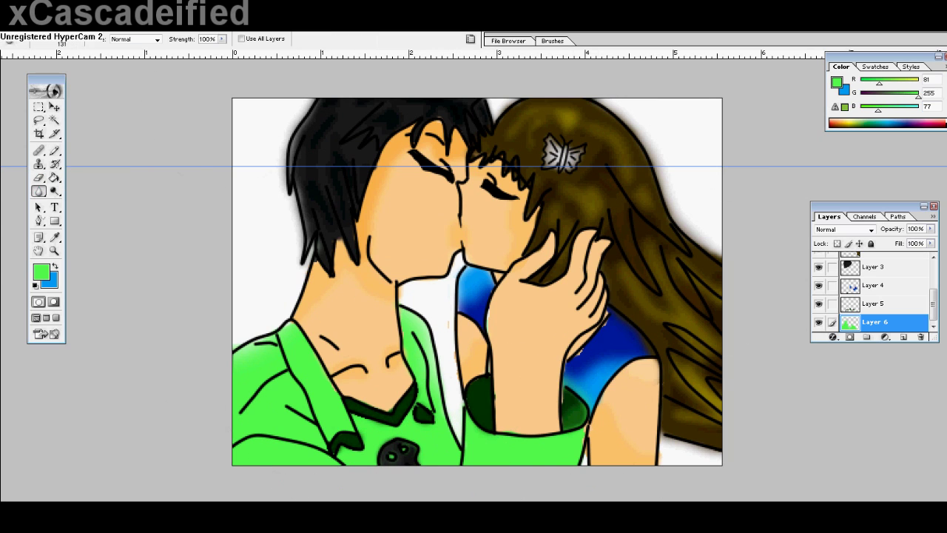
{"action": "left_click", "coordinate": [42, 271]}
{"action": "left_click", "coordinate": [444, 196]}
{"action": "left_click_drag", "start_coordinate": [444, 196], "coordinate": [474, 193]}
{"action": "left_click", "coordinate": [594, 185]}
{"action": "left_click", "coordinate": [55, 150]}
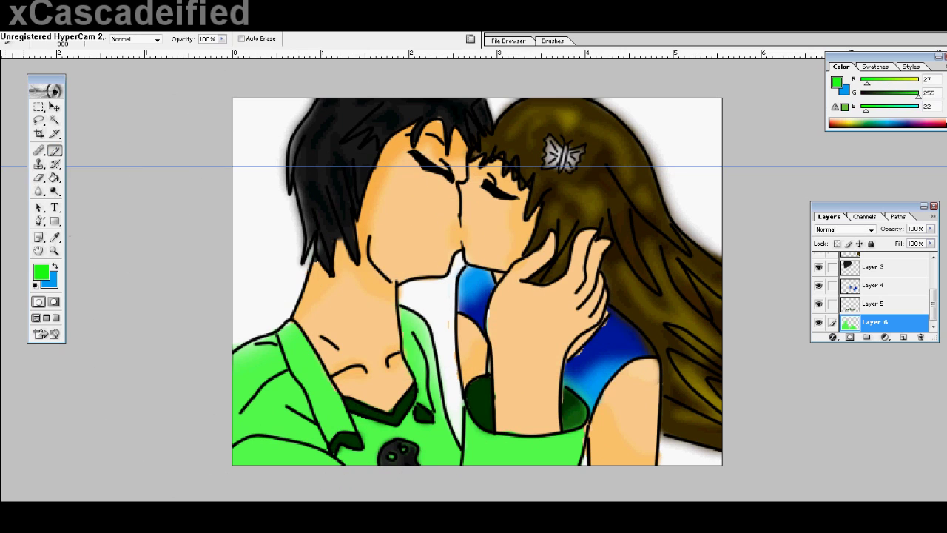
{"action": "left_click", "coordinate": [74, 42]}
{"action": "left_click_drag", "start_coordinate": [94, 72], "coordinate": [26, 72]}
{"action": "mouse_move", "coordinate": [296, 356]}
{"action": "left_mouse_down"}
{"action": "mouse_move", "coordinate": [230, 421]}
{"action": "mouse_move", "coordinate": [302, 377]}
{"action": "left_mouse_up"}
{"action": "mouse_move", "coordinate": [403, 339]}
{"action": "left_mouse_down"}
{"action": "mouse_move", "coordinate": [451, 350]}
{"action": "mouse_move", "coordinate": [411, 304]}
{"action": "mouse_move", "coordinate": [449, 381]}
{"action": "left_mouse_up"}
Erase the bright green overflow above the boy's shoulder and blur the new green into the lighter base
{"action": "left_click", "coordinate": [38, 177]}
{"action": "left_click", "coordinate": [74, 42]}
{"action": "left_click", "coordinate": [59, 169]}
{"action": "key", "text": "ctrl+z"}
{"action": "mouse_move", "coordinate": [287, 308]}
{"action": "left_mouse_down"}
{"action": "mouse_move", "coordinate": [240, 335]}
{"action": "mouse_move", "coordinate": [253, 305]}
{"action": "left_mouse_up"}
{"action": "left_click", "coordinate": [38, 191]}
{"action": "mouse_move", "coordinate": [367, 432]}
{"action": "left_mouse_down"}
{"action": "mouse_move", "coordinate": [341, 381]}
{"action": "mouse_move", "coordinate": [359, 399]}
{"action": "left_mouse_up"}
Pencil dark green (R 7, G 106, B 4) shadows at 9 px along the folds of the boy's jacket and shirt
{"action": "left_click", "coordinate": [42, 272]}
{"action": "left_click", "coordinate": [480, 282]}
{"action": "left_click", "coordinate": [594, 184]}
{"action": "left_click", "coordinate": [55, 150]}
{"action": "left_click", "coordinate": [74, 42]}
{"action": "left_click", "coordinate": [63, 131]}
{"action": "left_click_drag", "start_coordinate": [276, 343], "coordinate": [252, 341]}
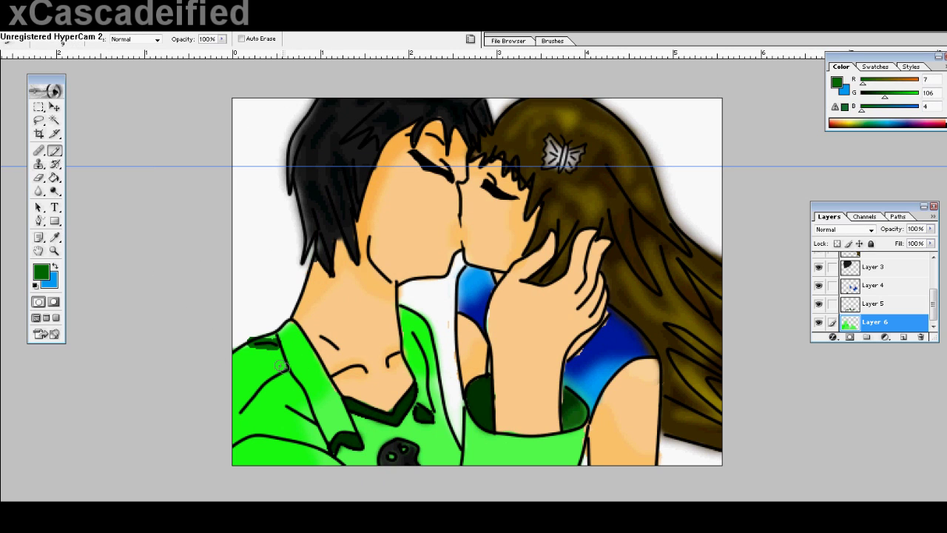
{"action": "left_click_drag", "start_coordinate": [287, 369], "coordinate": [242, 416]}
{"action": "left_click_drag", "start_coordinate": [413, 331], "coordinate": [430, 406]}
{"action": "mouse_move", "coordinate": [238, 447]}
{"action": "left_mouse_down"}
{"action": "mouse_move", "coordinate": [312, 449]}
{"action": "mouse_move", "coordinate": [342, 469]}
{"action": "left_mouse_up"}
{"action": "left_click_drag", "start_coordinate": [420, 450], "coordinate": [444, 460]}
Blur the dark green fold shadows and erase the overflow outside the shoulder and jacket edge with a 19 px eraser
{"action": "left_click", "coordinate": [39, 191]}
{"action": "left_click_drag", "start_coordinate": [259, 377], "coordinate": [296, 437]}
{"action": "left_click_drag", "start_coordinate": [417, 344], "coordinate": [422, 410]}
{"action": "left_click", "coordinate": [38, 178]}
{"action": "left_click_drag", "start_coordinate": [266, 322], "coordinate": [202, 355]}
{"action": "left_click_drag", "start_coordinate": [414, 297], "coordinate": [446, 353]}
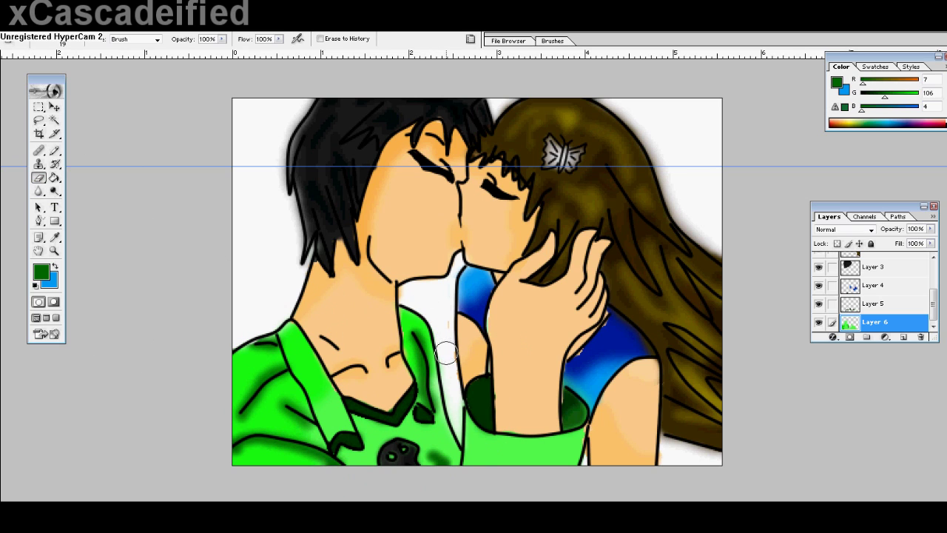
On Layer 1, paint the wings of the girl's butterfly hair clip red (R 210, G 31, B 63) with the pencil
{"action": "left_click_drag", "start_coordinate": [933, 304], "coordinate": [933, 280]}
{"action": "left_click", "coordinate": [885, 274]}
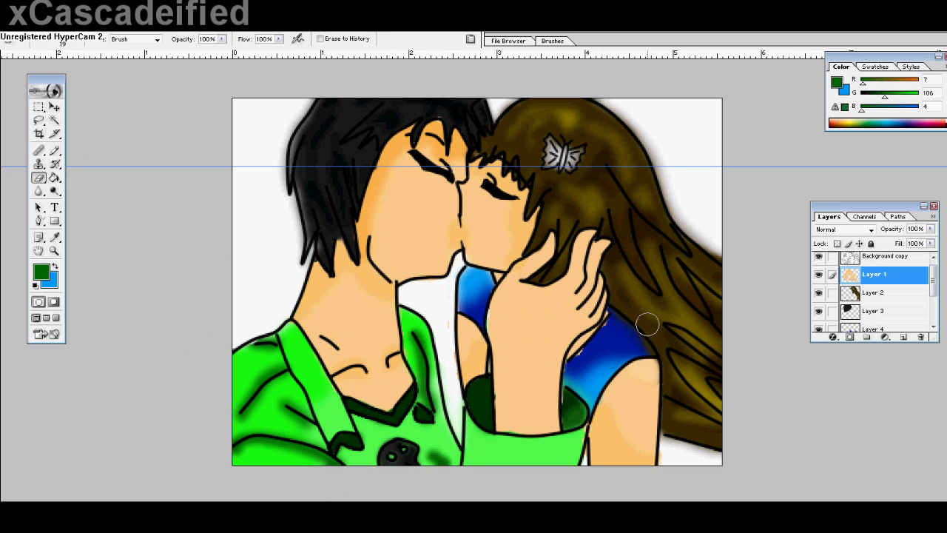
{"action": "scroll", "coordinate": [649, 333], "scroll_direction": "down", "scroll_amount": 3}
{"action": "scroll", "coordinate": [475, 382], "scroll_direction": "up", "scroll_amount": 6}
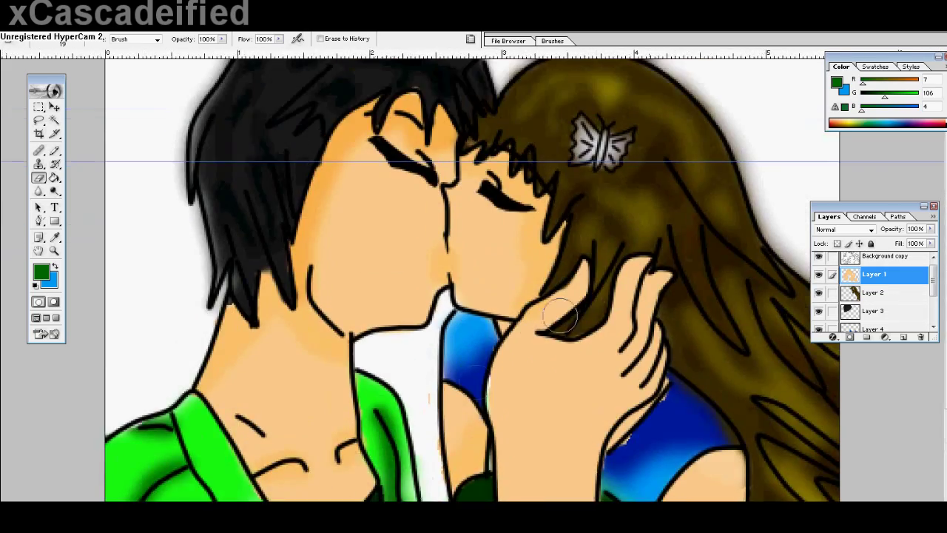
{"action": "scroll", "coordinate": [591, 114], "scroll_direction": "down", "scroll_amount": 1}
{"action": "left_click", "coordinate": [936, 123]}
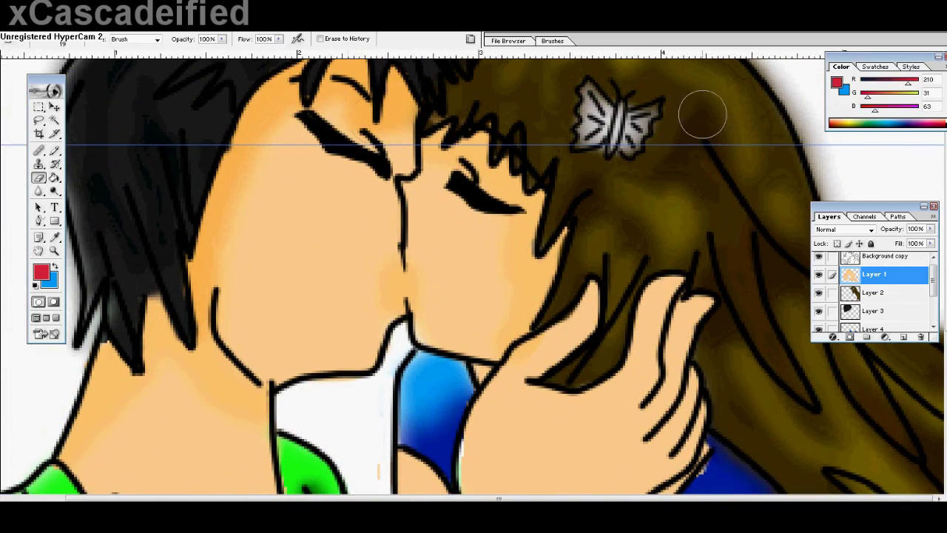
{"action": "left_click", "coordinate": [54, 150]}
{"action": "scroll", "coordinate": [600, 129], "scroll_direction": "down", "scroll_amount": 1}
{"action": "scroll", "coordinate": [597, 128], "scroll_direction": "up", "scroll_amount": 3}
{"action": "mouse_move", "coordinate": [589, 113]}
{"action": "left_mouse_down"}
{"action": "mouse_move", "coordinate": [591, 157]}
{"action": "mouse_move", "coordinate": [644, 152]}
{"action": "mouse_move", "coordinate": [655, 133]}
{"action": "left_mouse_up"}
Shade the butterfly's wings with a 3 px magenta pencil (R 210, G 31, B 155) and blur the shading
{"action": "key", "text": "e"}
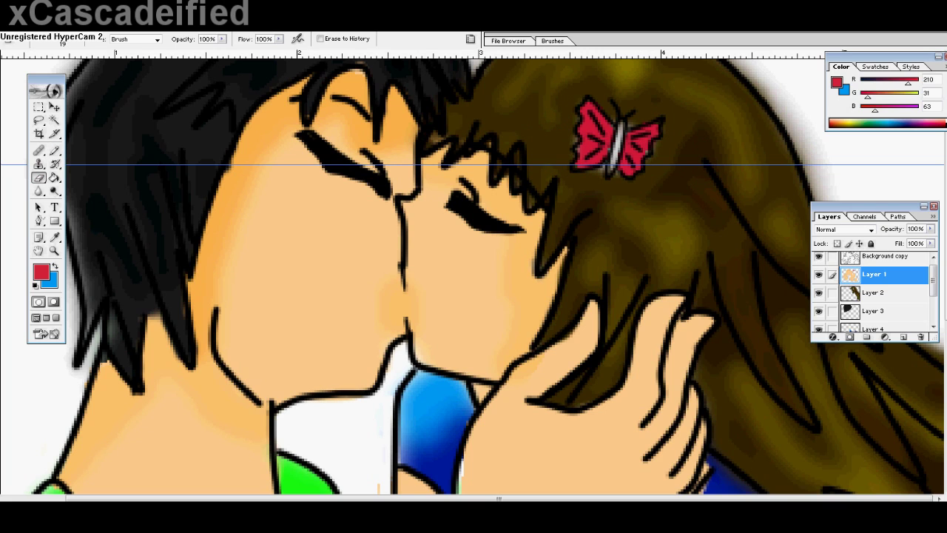
{"action": "left_click", "coordinate": [54, 150]}
{"action": "left_click", "coordinate": [83, 40]}
{"action": "scroll", "coordinate": [67, 140], "scroll_direction": "up", "scroll_amount": 1}
{"action": "left_click", "coordinate": [67, 131]}
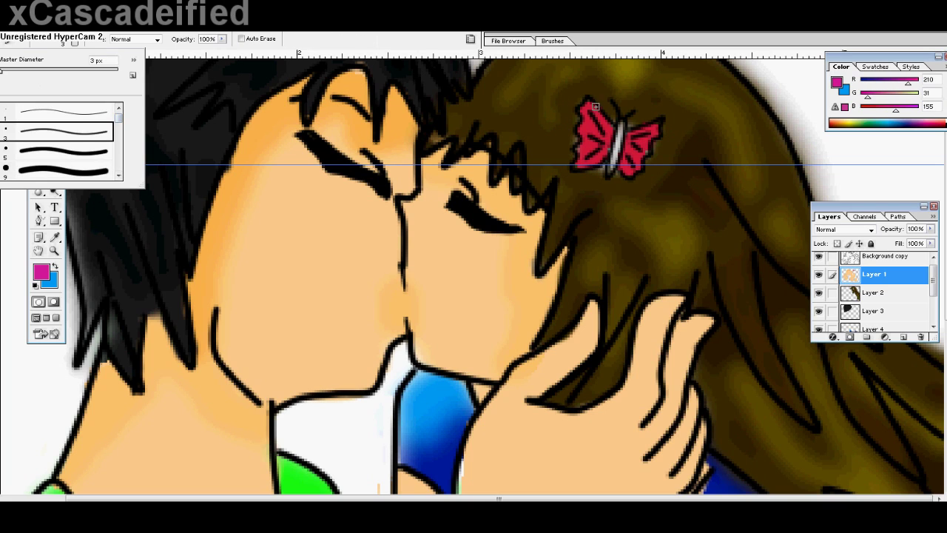
{"action": "left_click_drag", "start_coordinate": [594, 109], "coordinate": [598, 141]}
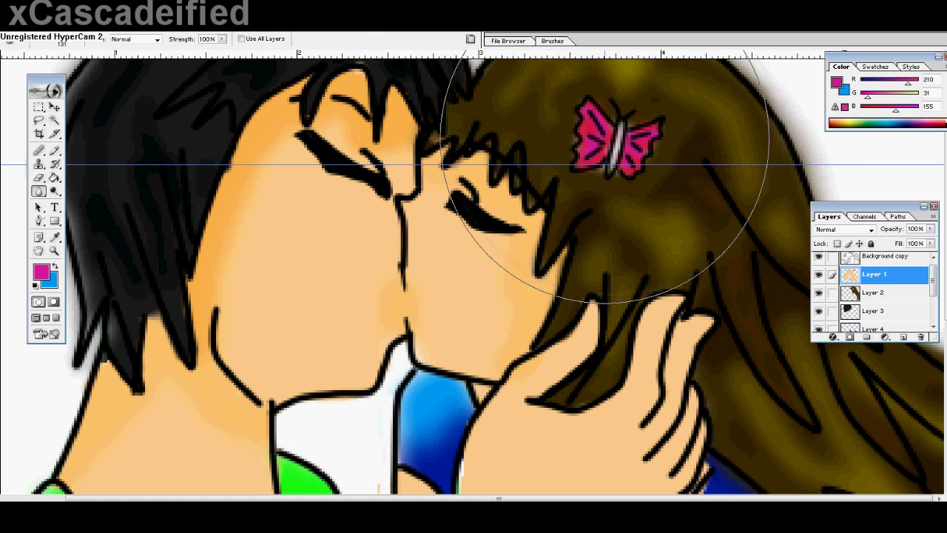
Paint the butterfly's body green (R 106, G 189, B 69) with the 3 px pencil and blur it
{"action": "left_click", "coordinate": [862, 123]}
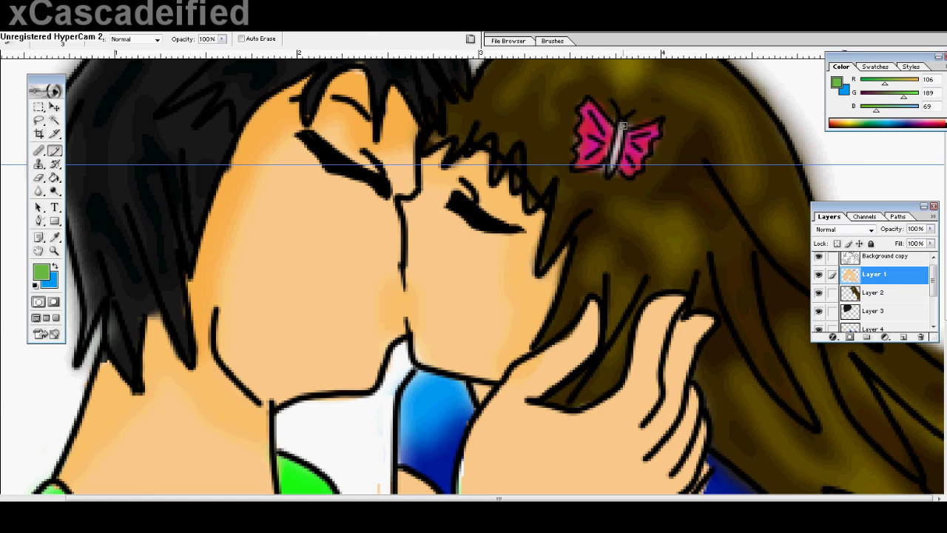
{"action": "left_click", "coordinate": [38, 191]}
{"action": "key", "text": "ctrl+minus"}
{"action": "key", "text": "ctrl+minus"}
{"action": "key", "text": "ctrl+minus"}
{"action": "key", "text": "ctrl+minus"}
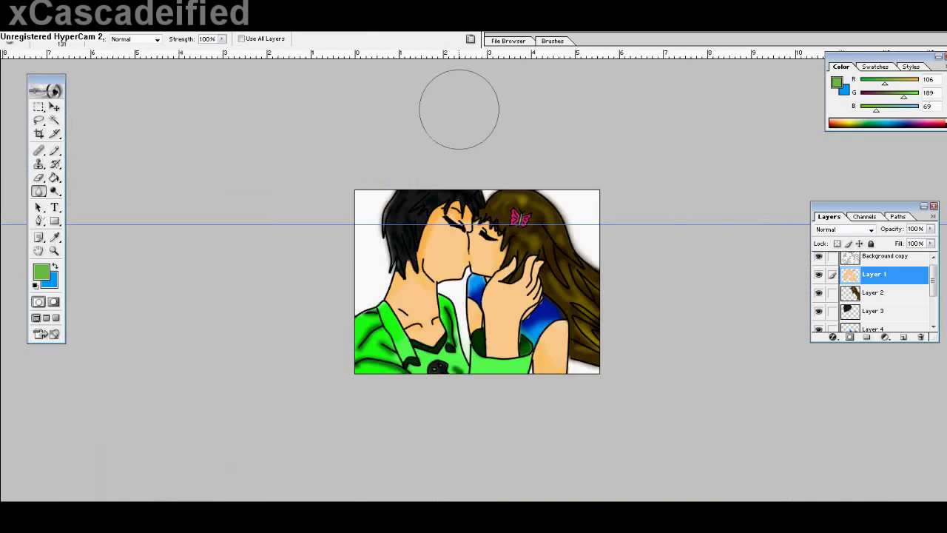
Set the foreground colour to black and pencil a small 3 px scribble on the white background above the girl's hair
{"action": "key", "text": "ctrl+plus"}
{"action": "key", "text": "ctrl+plus"}
{"action": "key", "text": "ctrl+plus"}
{"action": "scroll", "coordinate": [459, 109], "scroll_direction": "down", "scroll_amount": 2}
{"action": "left_click", "coordinate": [54, 151]}
{"action": "left_click", "coordinate": [42, 271]}
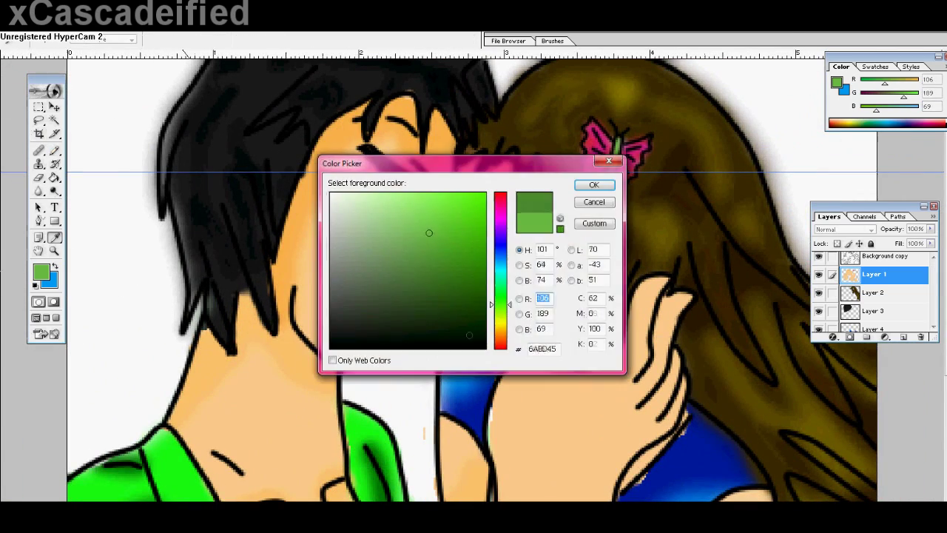
{"action": "left_click", "coordinate": [485, 333]}
{"action": "left_click", "coordinate": [594, 184]}
{"action": "left_click", "coordinate": [41, 272]}
{"action": "left_click_drag", "start_coordinate": [448, 310], "coordinate": [453, 349]}
{"action": "left_click", "coordinate": [594, 184]}
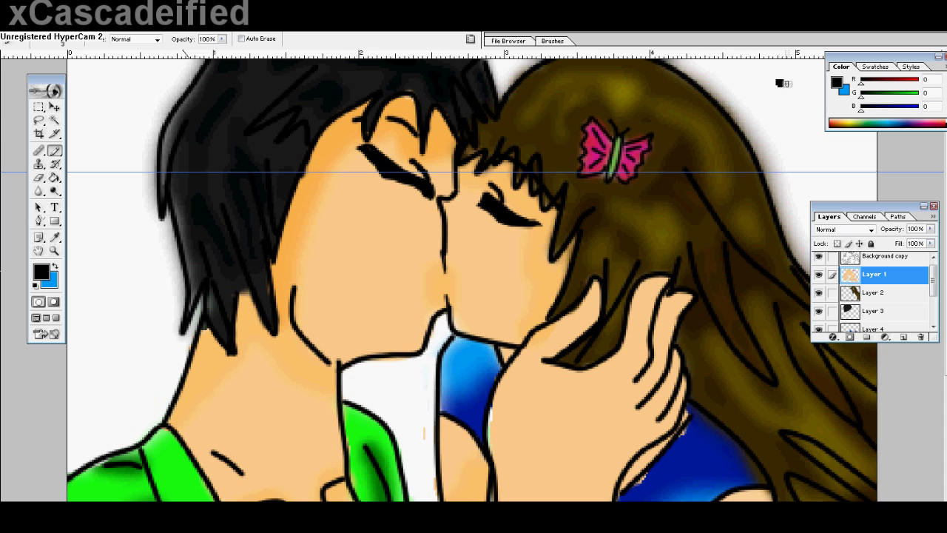
{"action": "scroll", "coordinate": [474, 280], "scroll_direction": "down", "scroll_amount": 4}
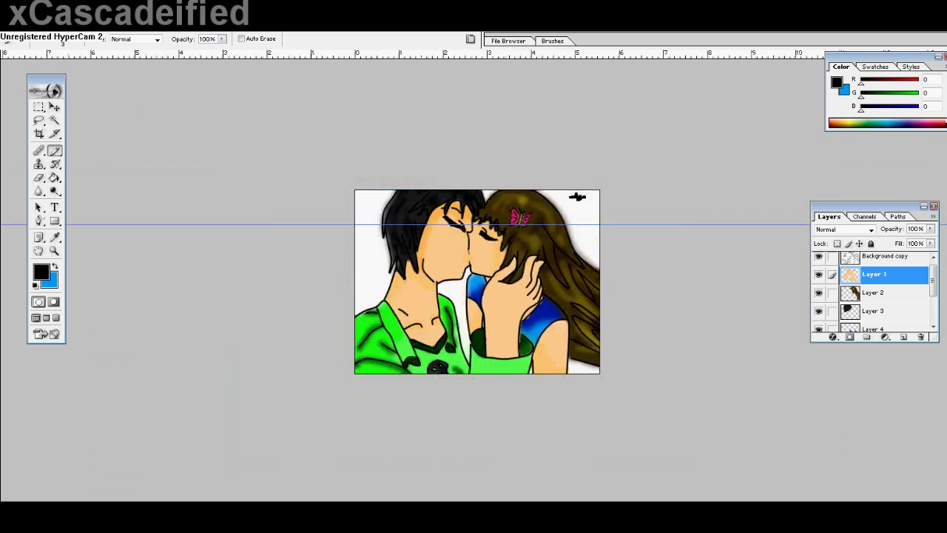